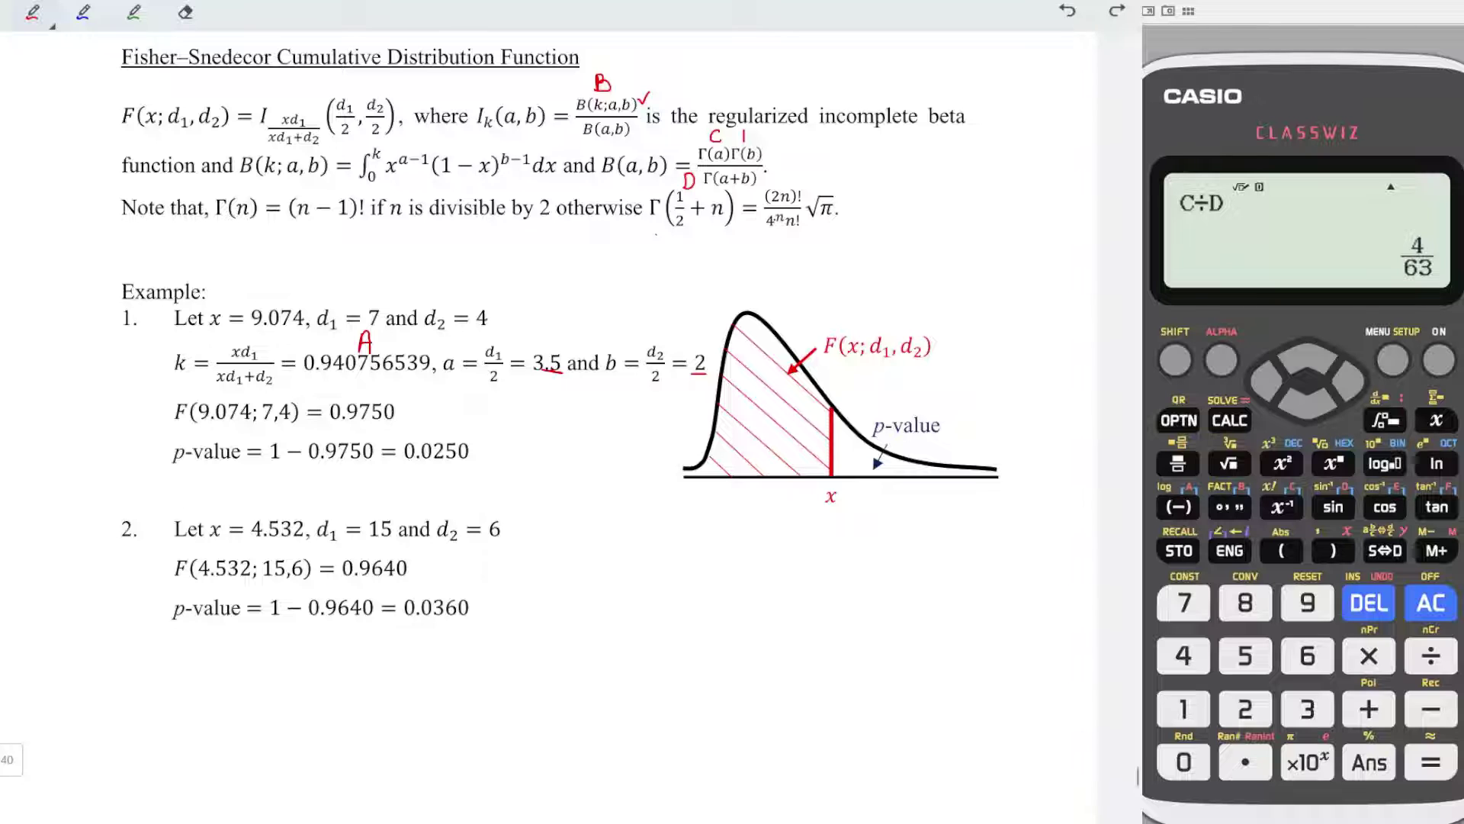
- Compute B÷Ans, giving 0.9749993048 for the first example
left_click(1222, 360)
left_click(1229, 507)
left_click(1431, 655)
left_click(1368, 768)
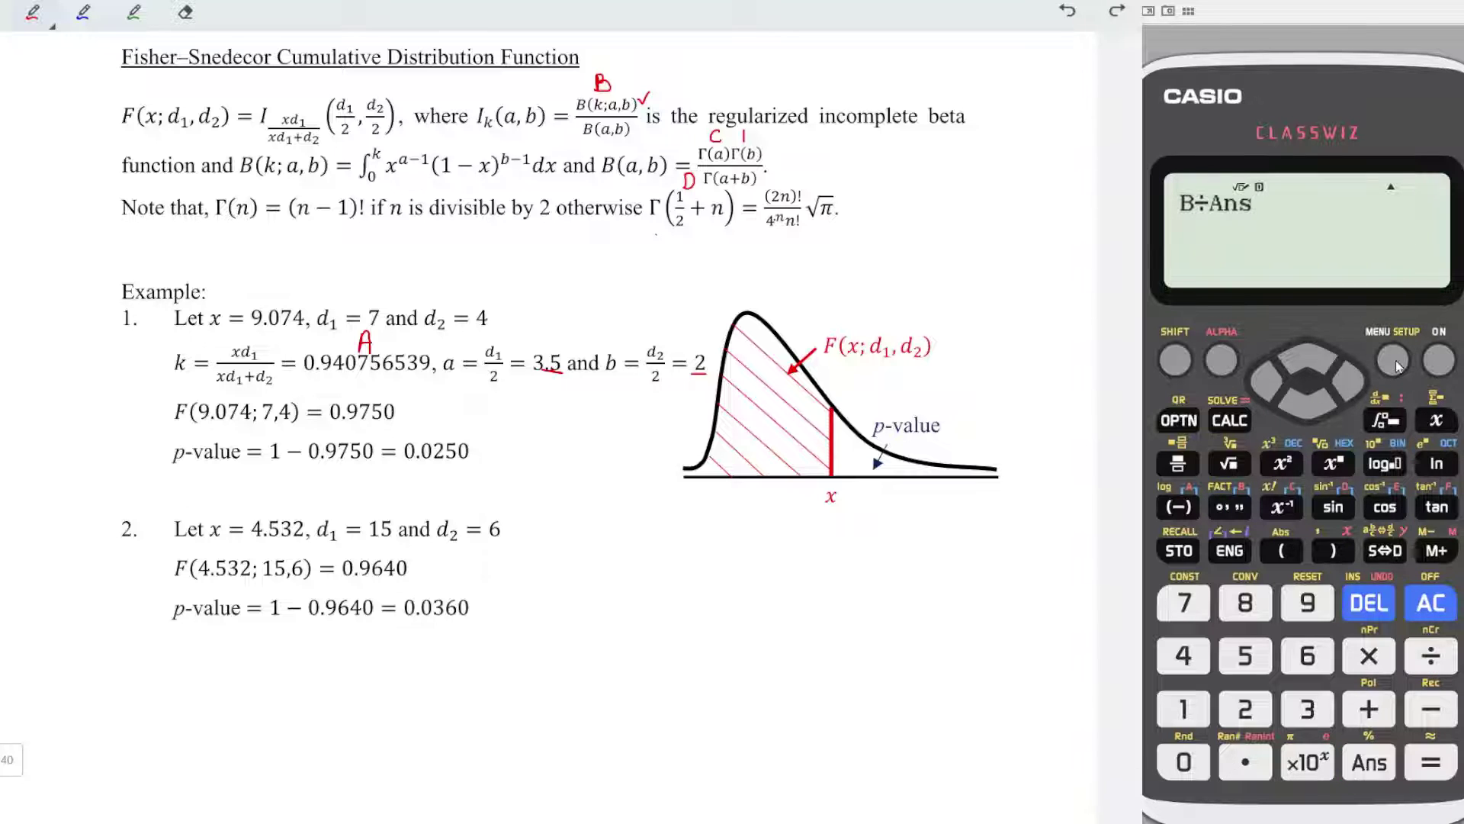
left_click(1438, 757)
- Underline 0.9750 in red on the worksheet, then erase the red annotations
left_click_drag(318, 428, 403, 428)
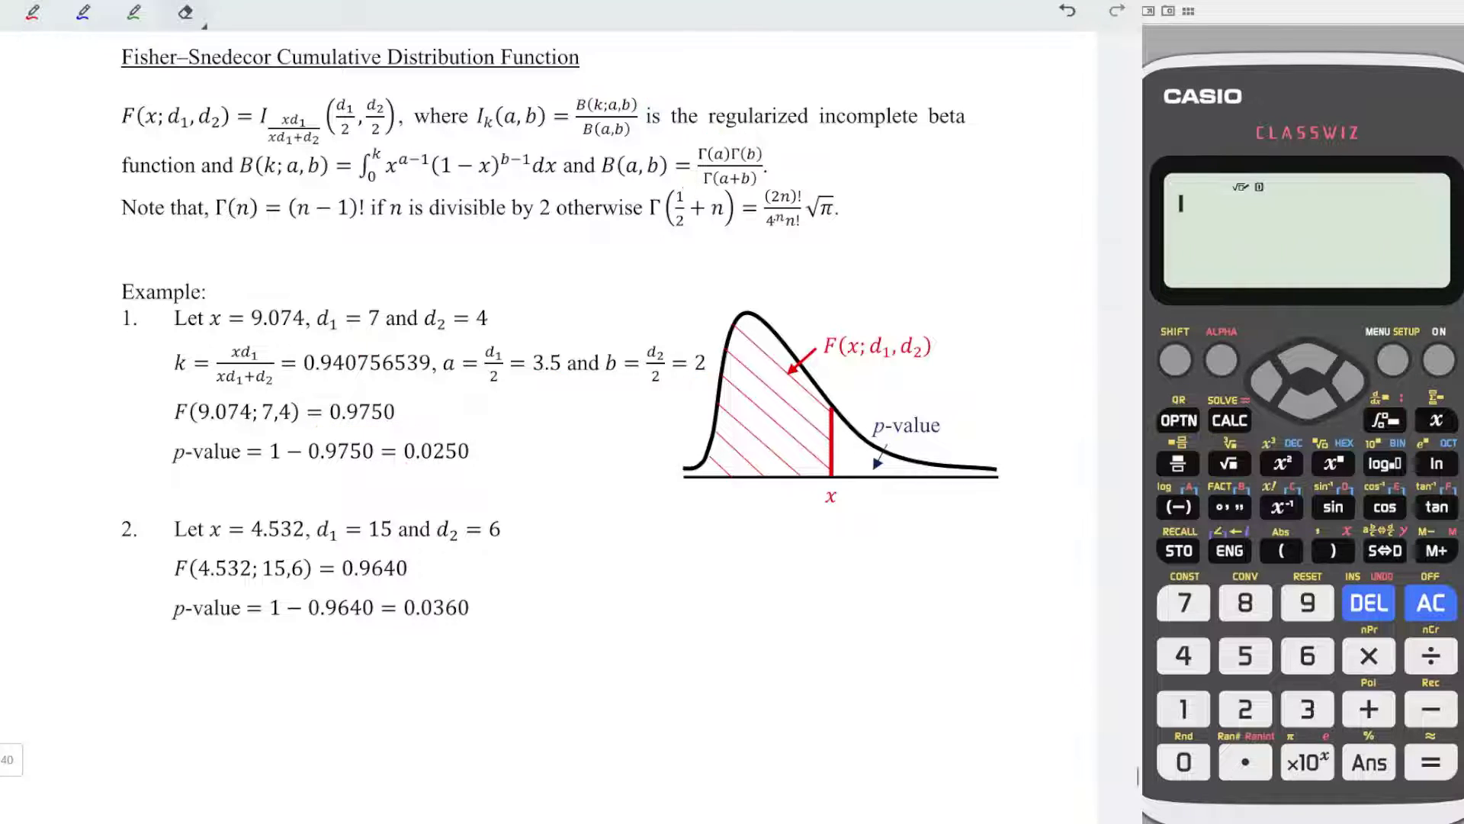
left_click_drag(98, 543, 560, 566)
left_click_drag(180, 360, 194, 379)
- Evaluate k = 4.532×15/(4.532×15+6) as 1133/1233 and store it in A
left_click(1178, 463)
type("4.532")
type("*")
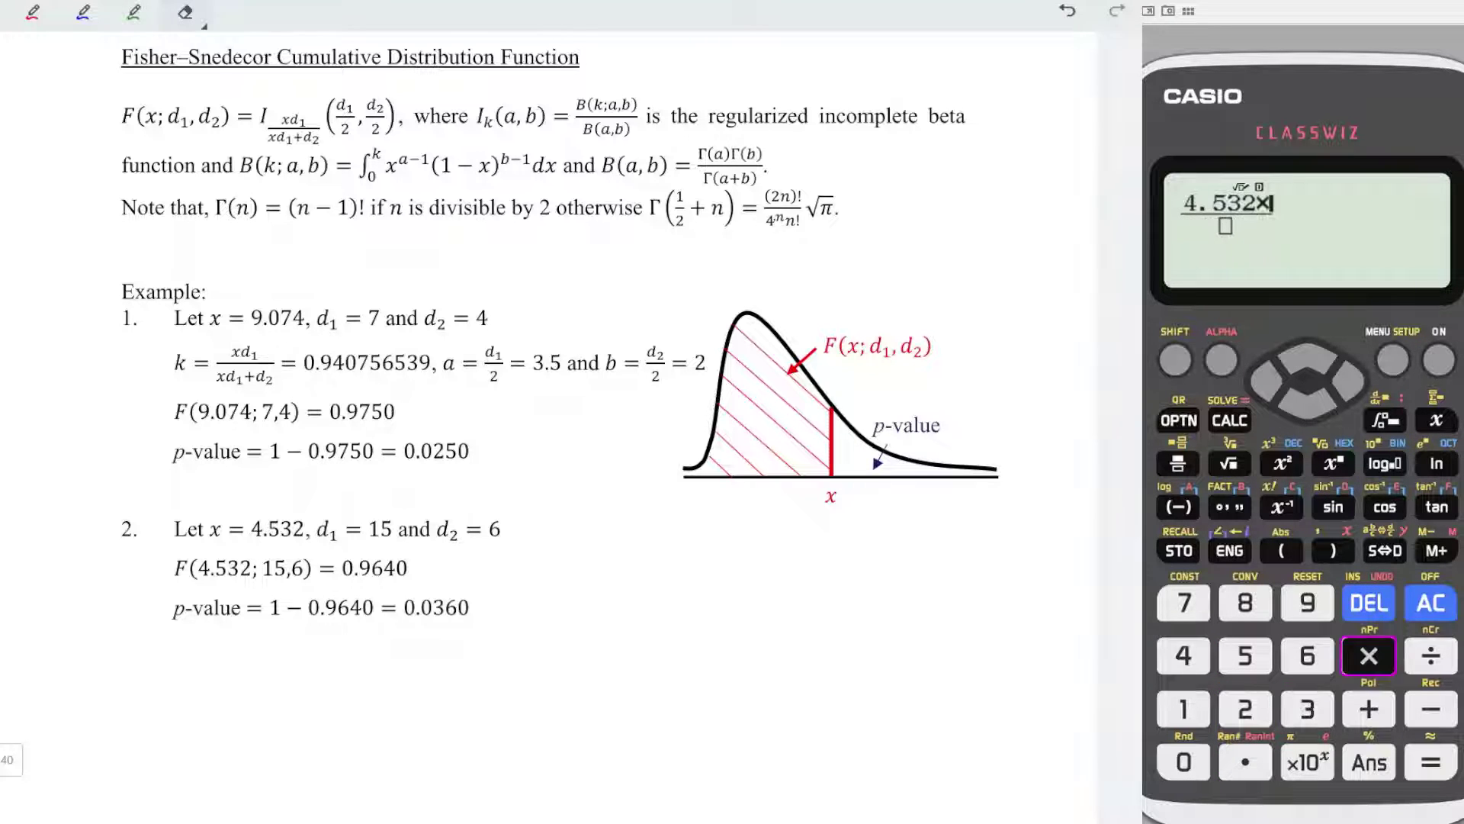
type("15")
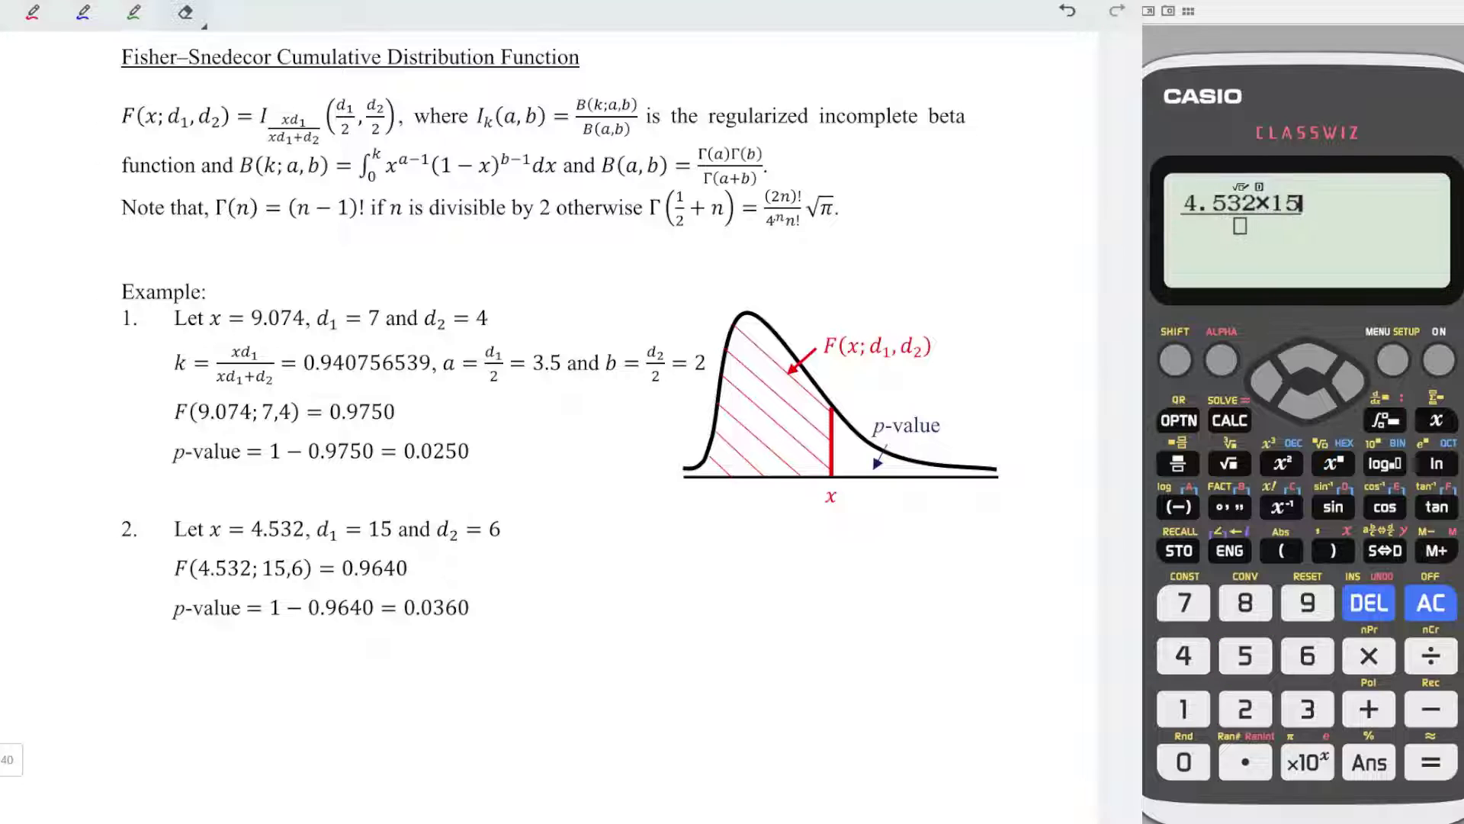
type("4.532*")
type("15+")
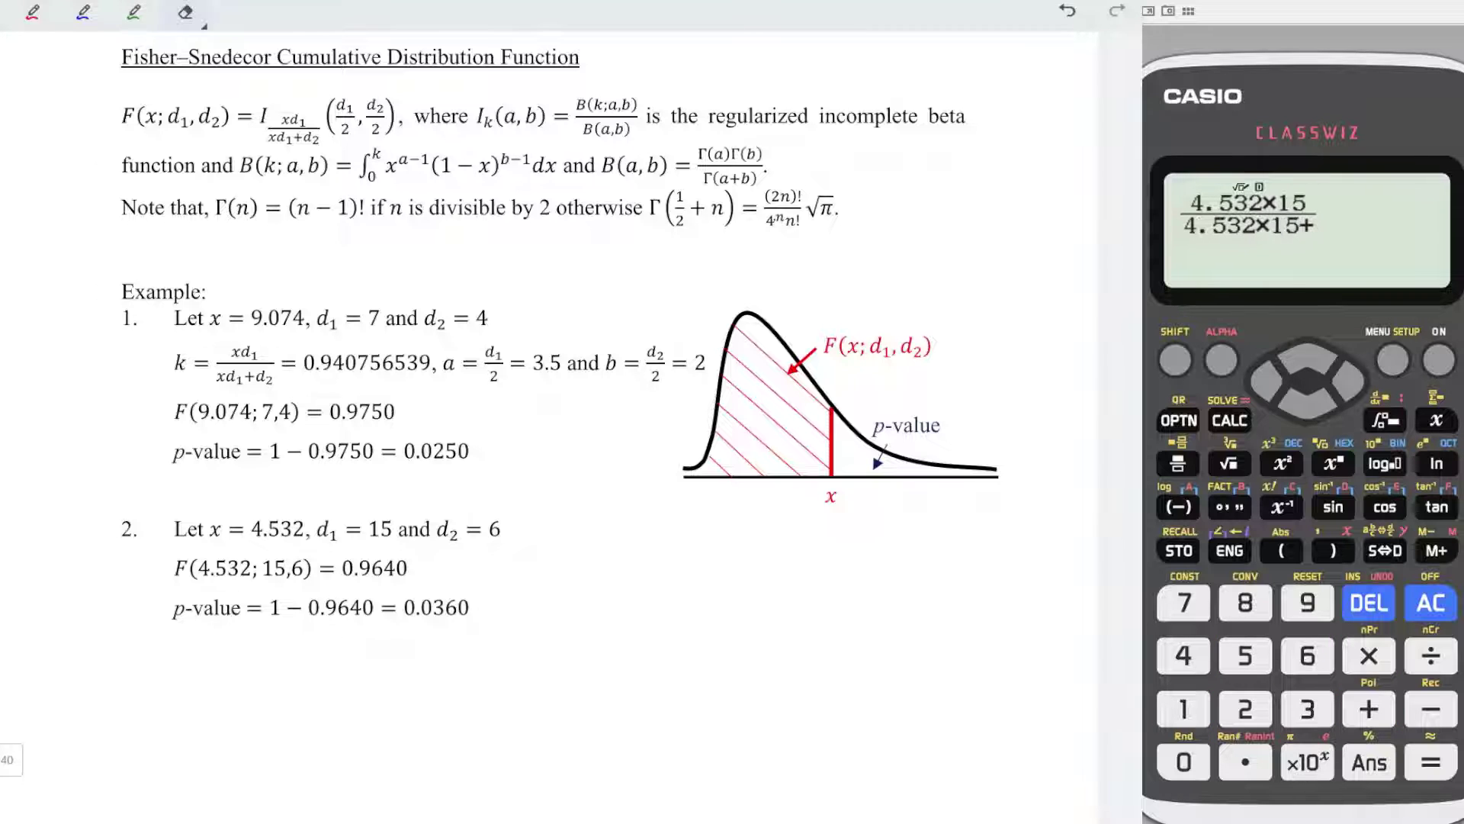
type("6")
key("Return")
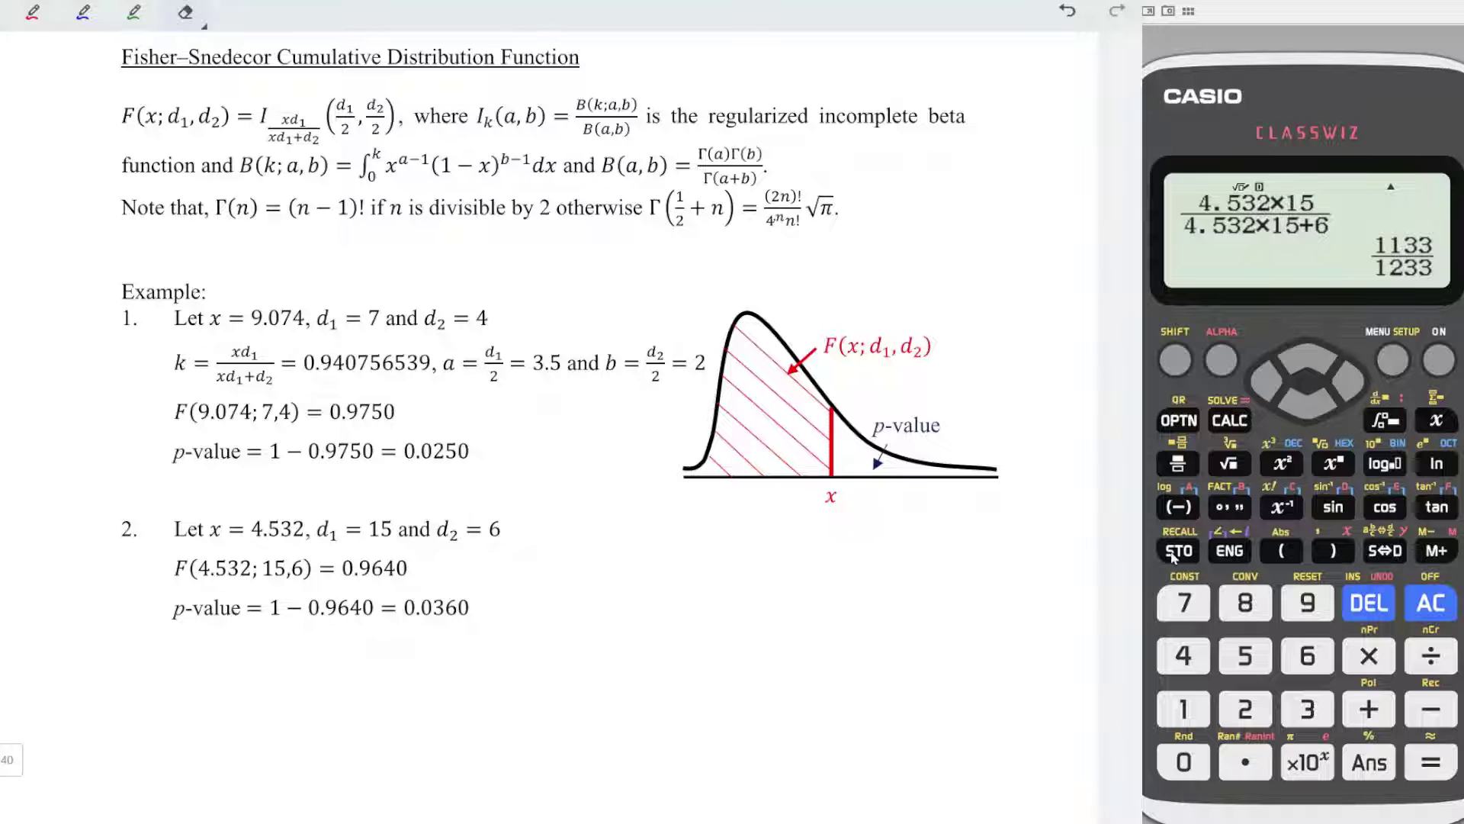
left_click(1180, 509)
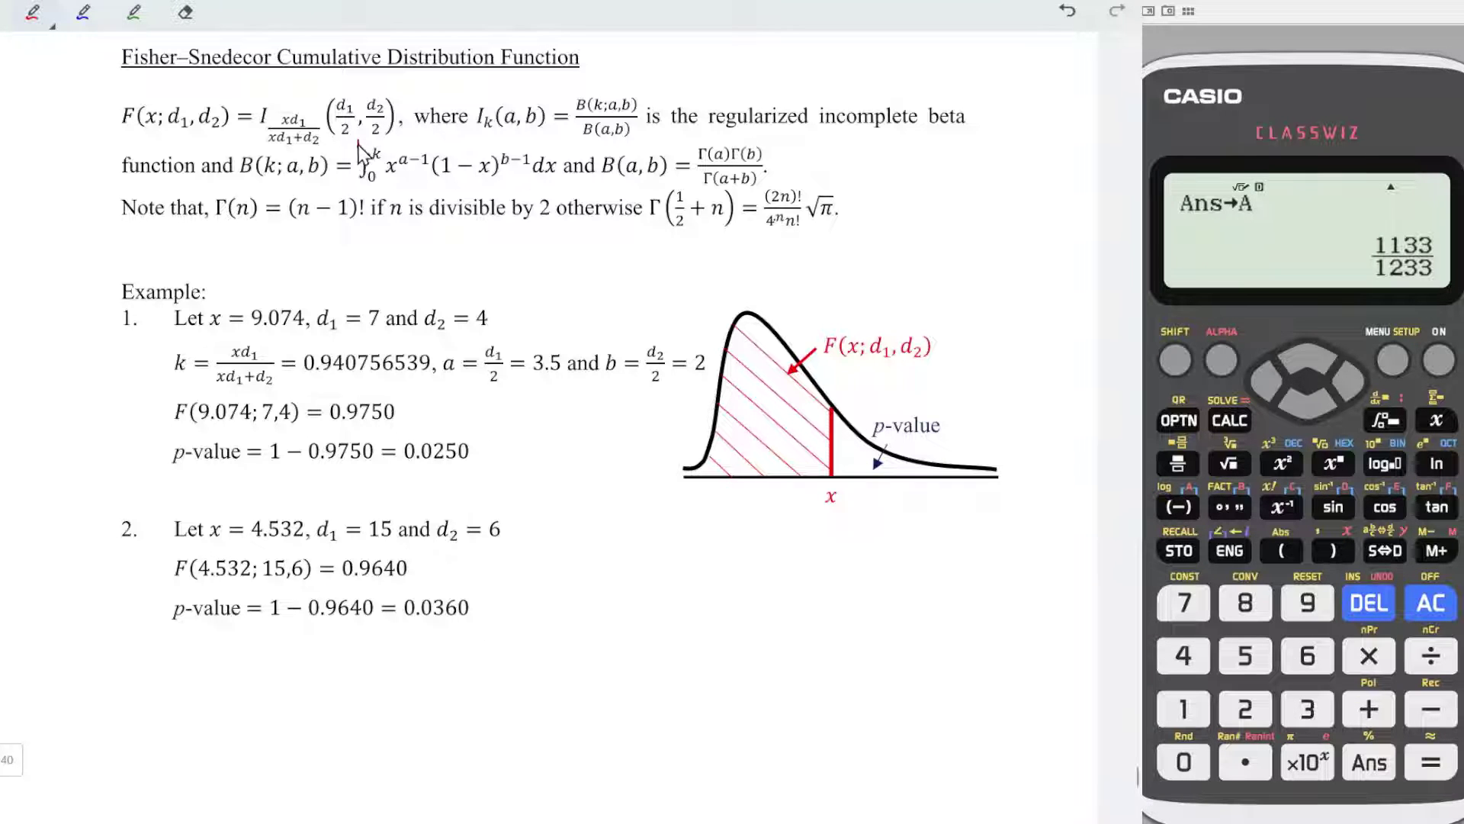
- Mark k as A on the worksheet and start an integral of x^(15/2−1)
left_click_drag(359, 144, 364, 146)
left_click(1391, 425)
left_click(1221, 359)
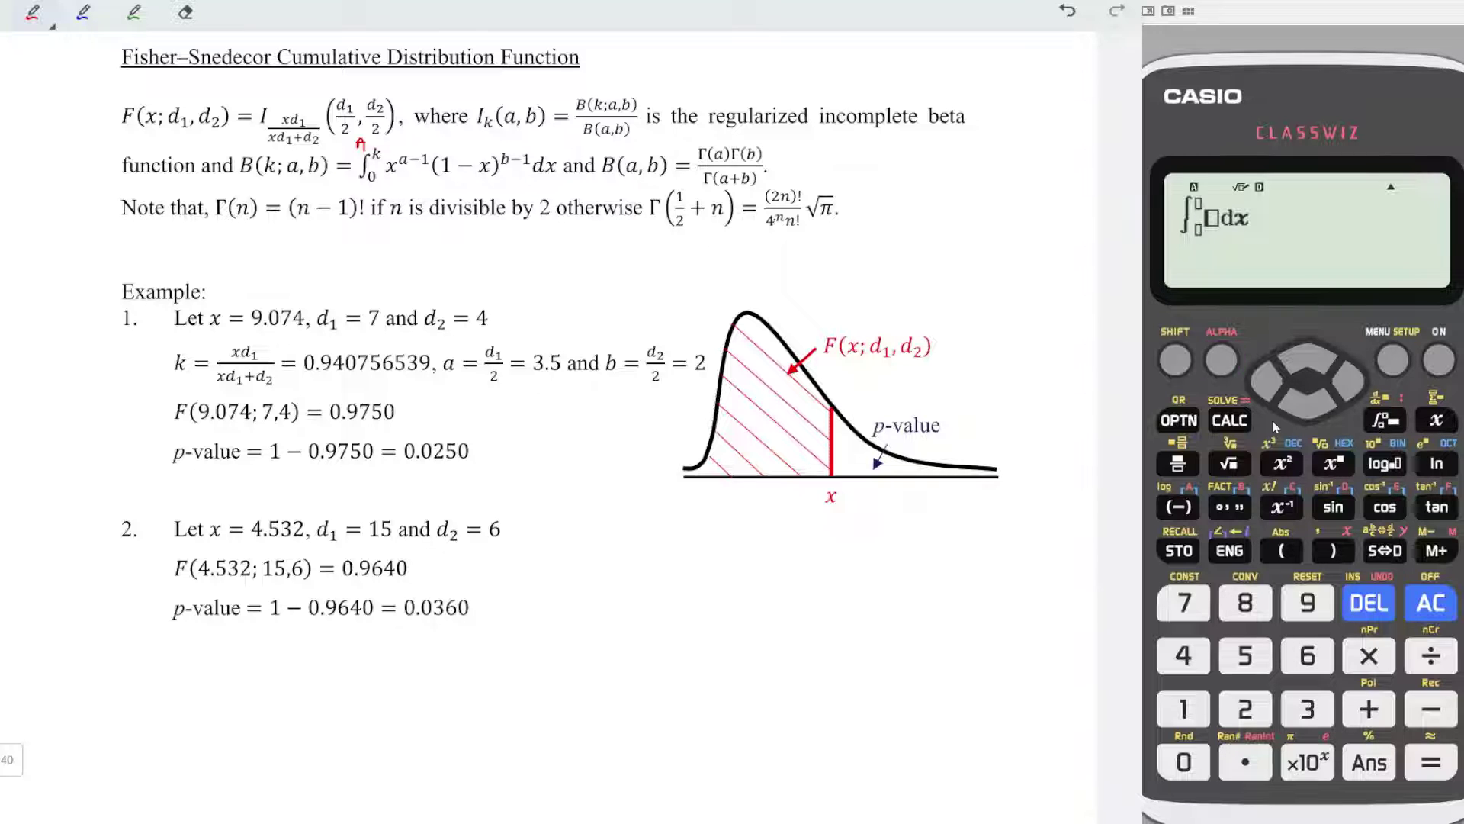
left_click(1333, 550)
left_click(1333, 462)
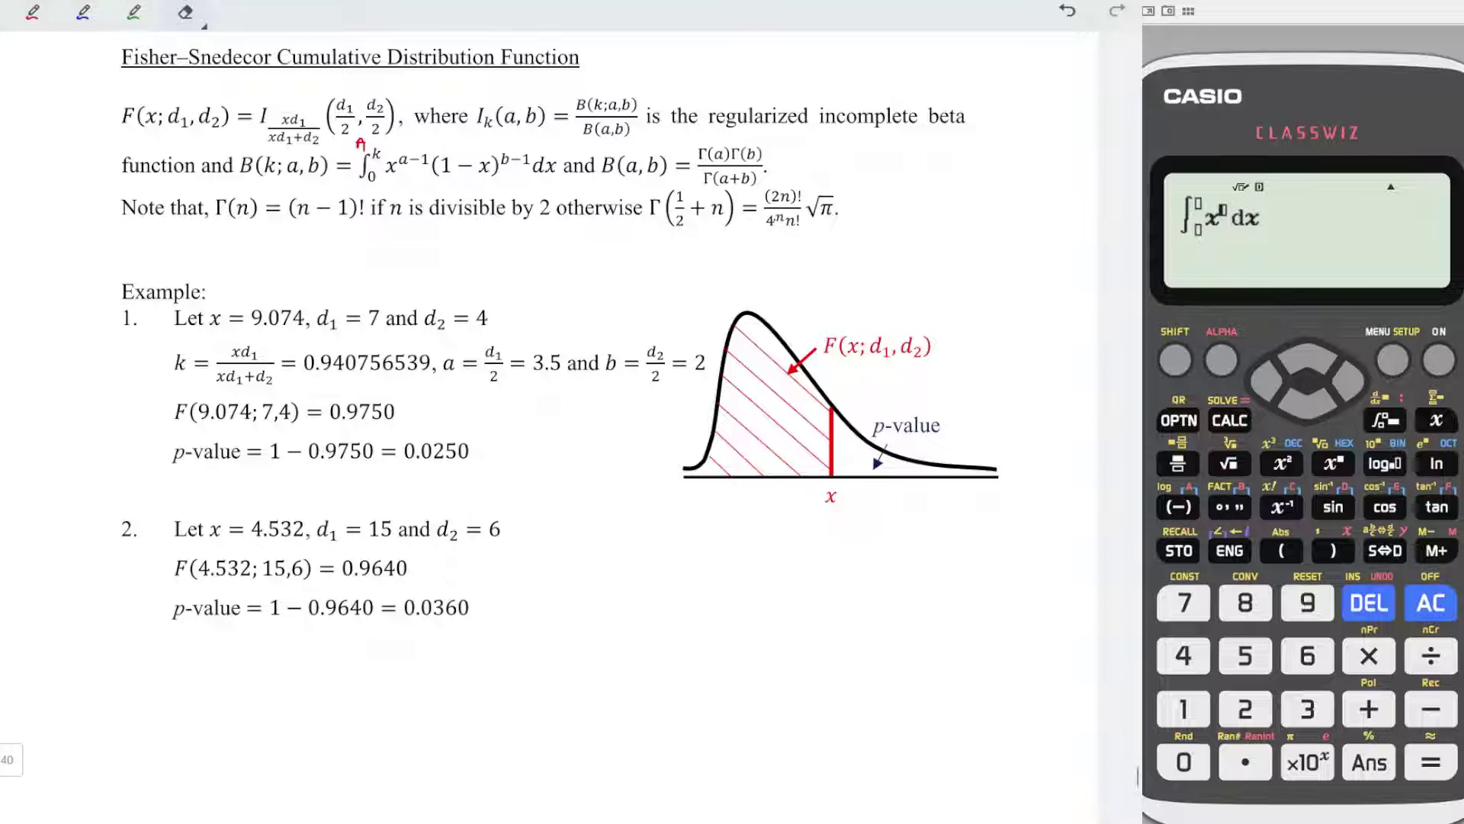
type("15")
key("slash")
type("2")
left_click(1359, 372)
type("-1")
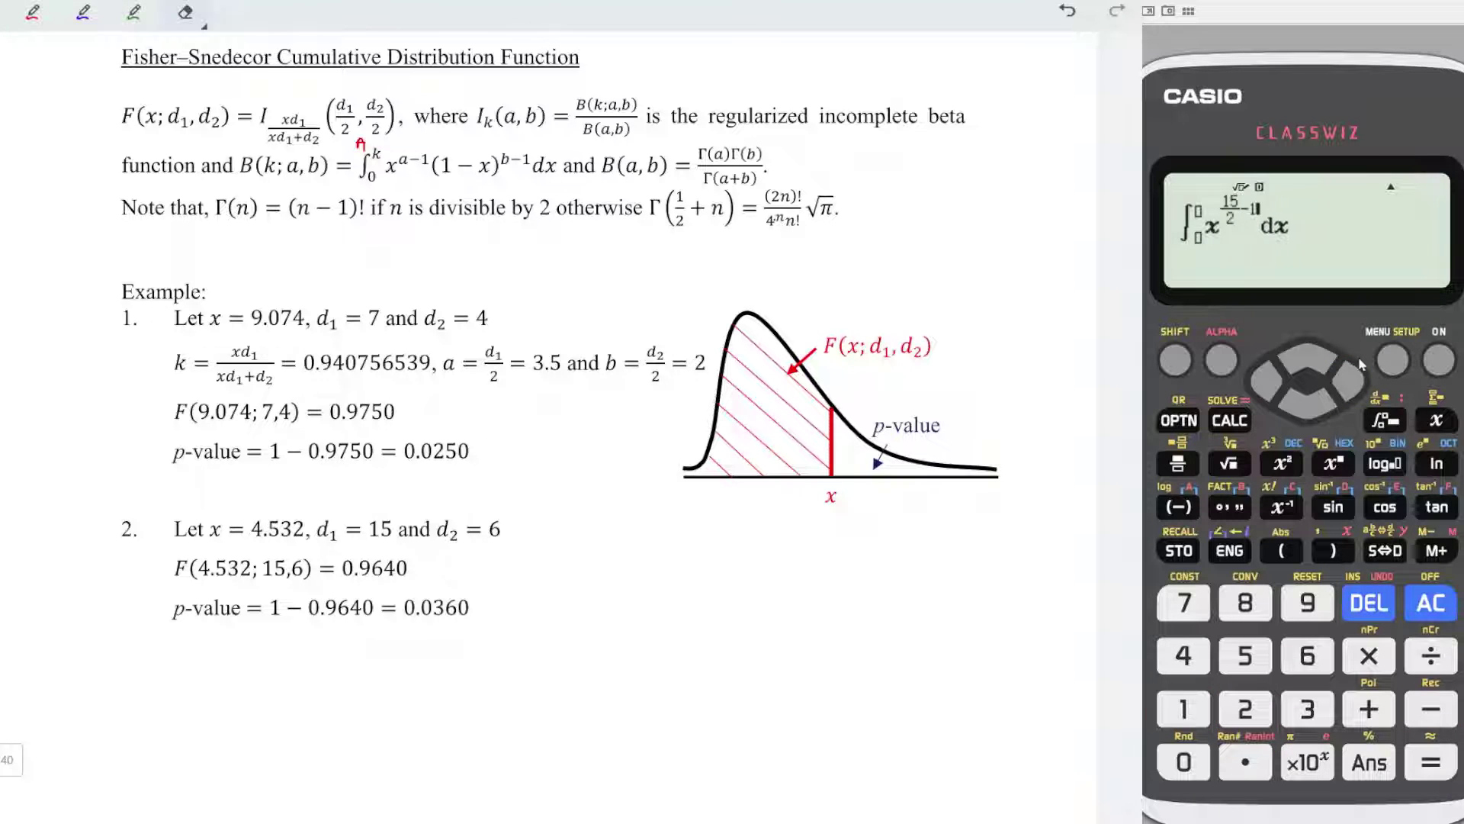
left_click(1351, 382)
- Multiply the integrand by (1−x)^(3−1)
left_click(1282, 550)
left_click(1183, 709)
left_click(1431, 708)
left_click(1221, 359)
left_click(1334, 550)
left_click(1336, 551)
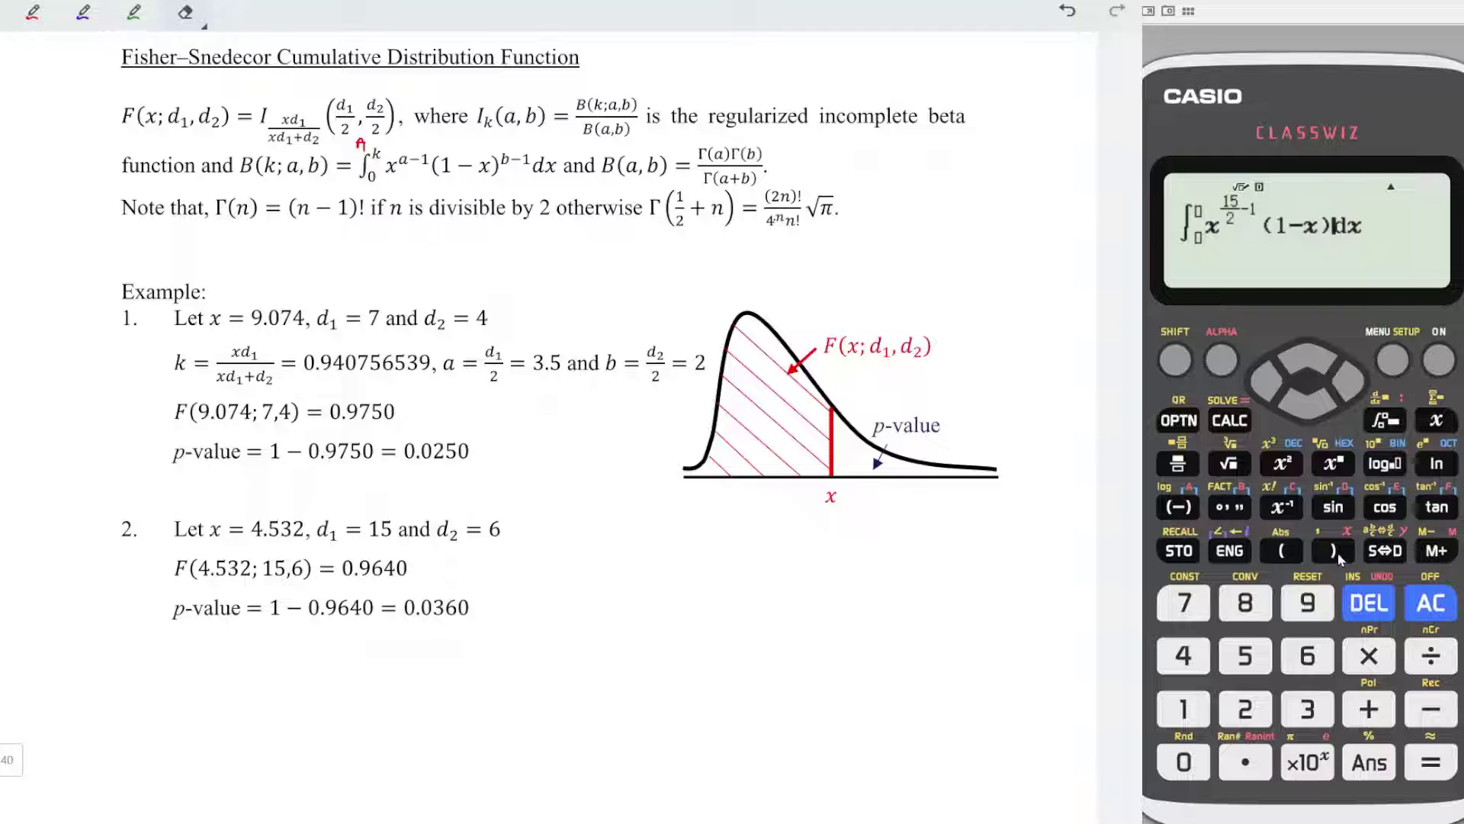
left_click(1333, 467)
left_click(1307, 709)
left_click(1434, 716)
left_click(1183, 708)
left_click(1355, 389)
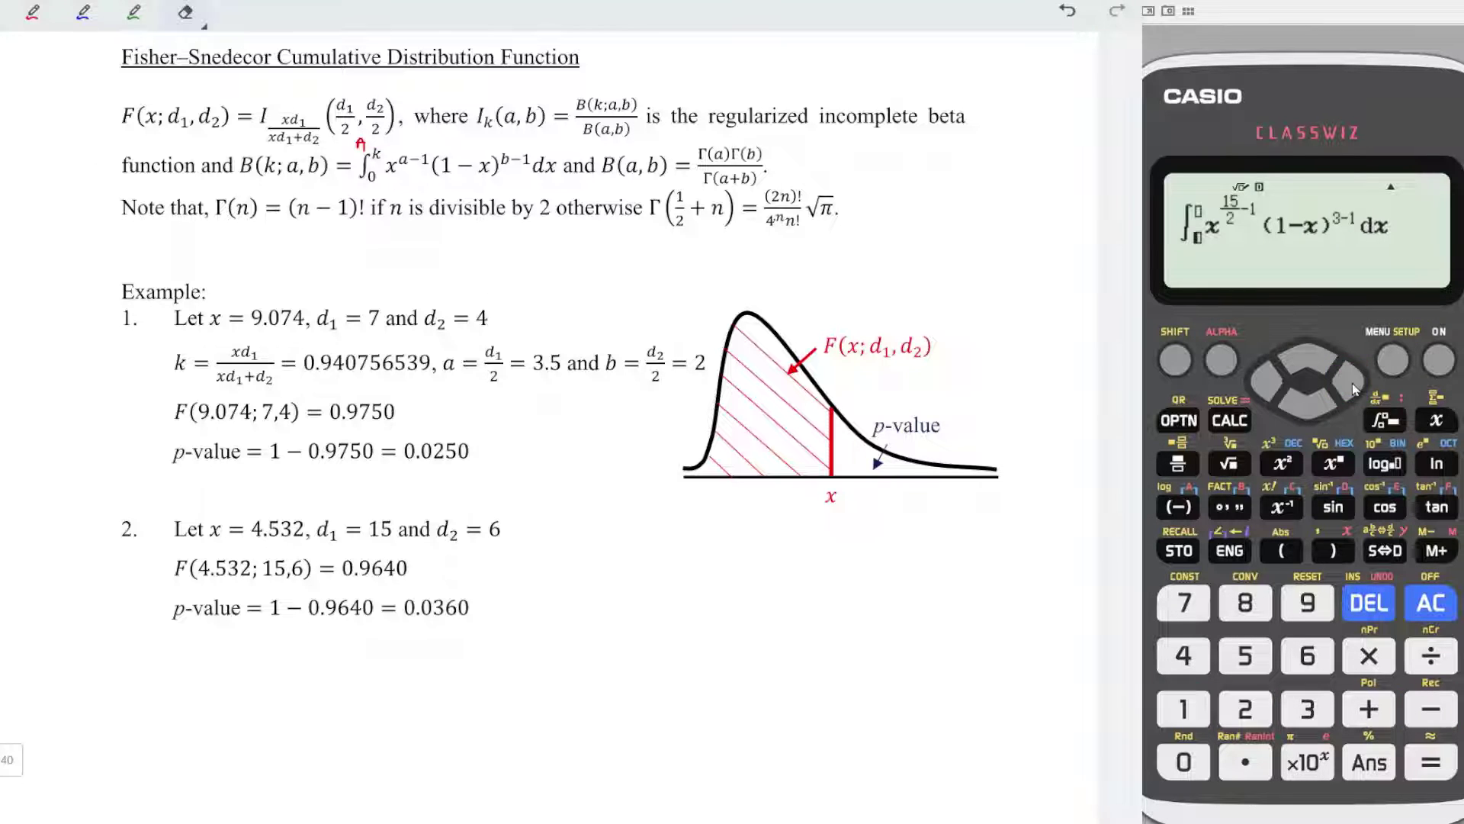
- Integrate from 0 to A, store 3.18350973×10⁻³ in B, and label the numerator B
left_click(1175, 779)
left_click(1221, 359)
left_click(1195, 519)
left_click(1448, 762)
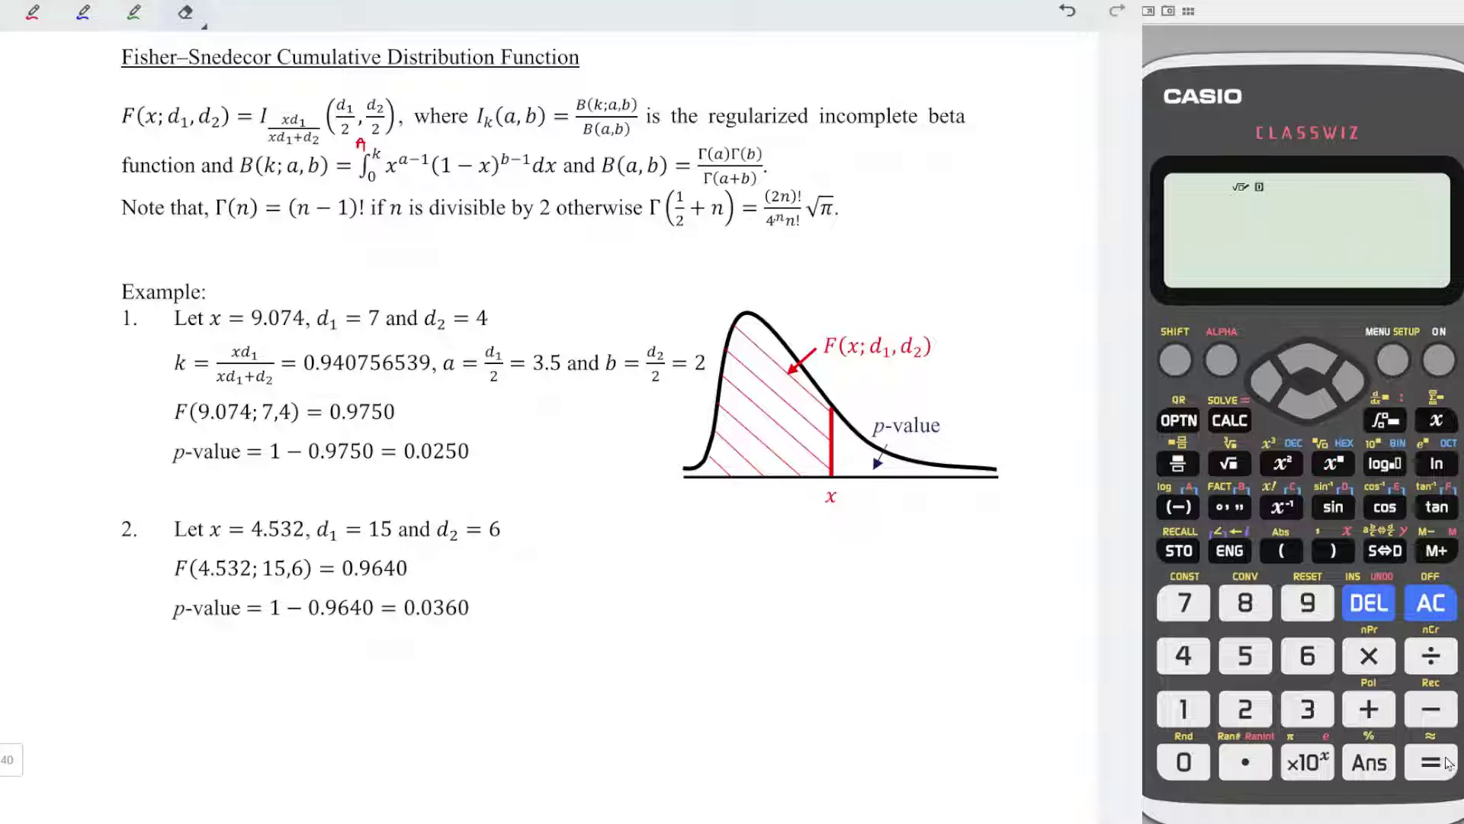
left_click(1180, 549)
left_click(1229, 507)
mouse_move(603, 91)
left_mouse_down()
mouse_move(608, 71)
mouse_move(603, 95)
left_mouse_up()
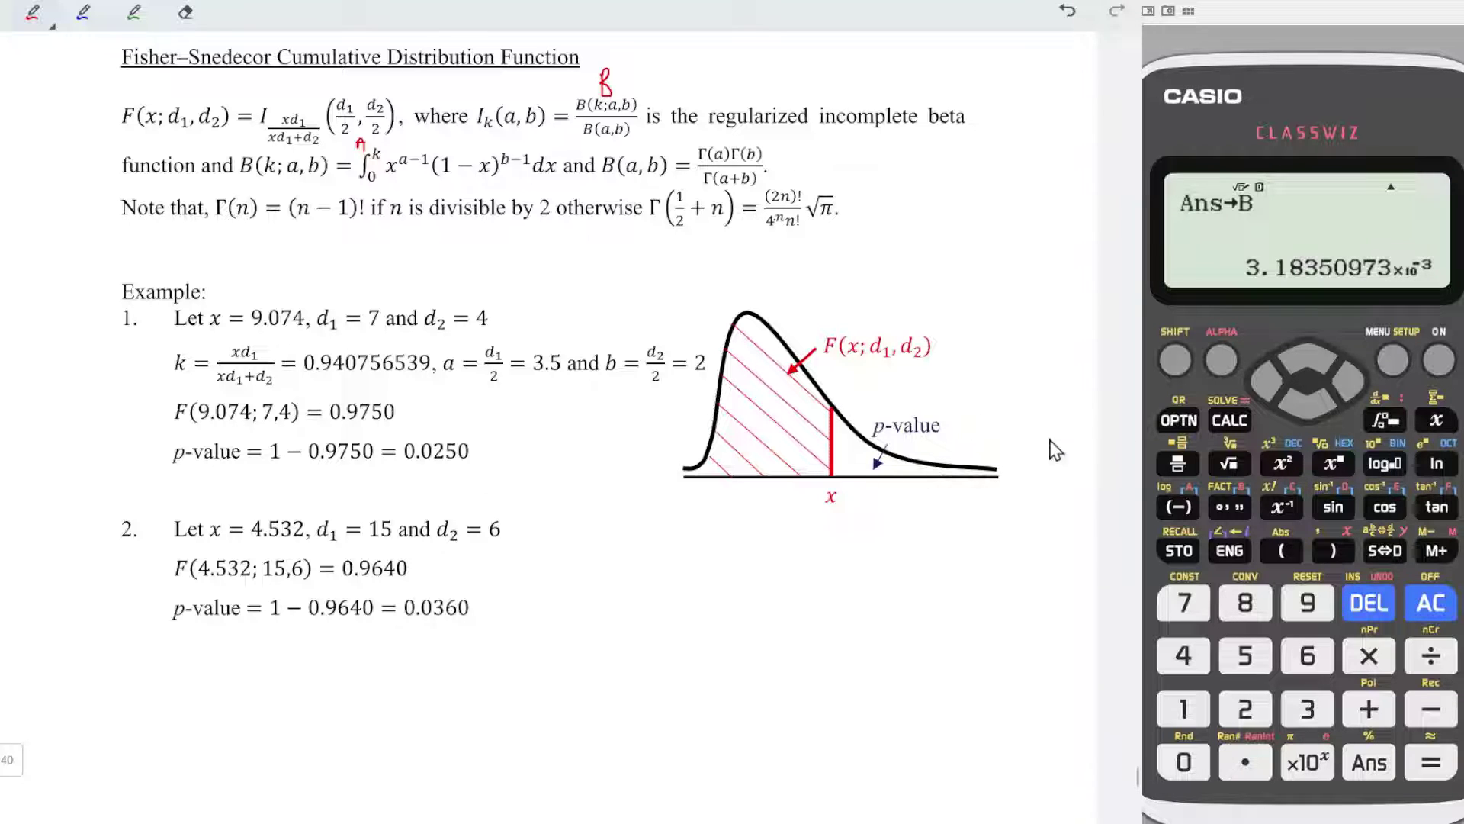
- Enter the fraction (2×7)!/(4^7×7!) for Γ(7.5)
left_click(1178, 463)
type("(2*")
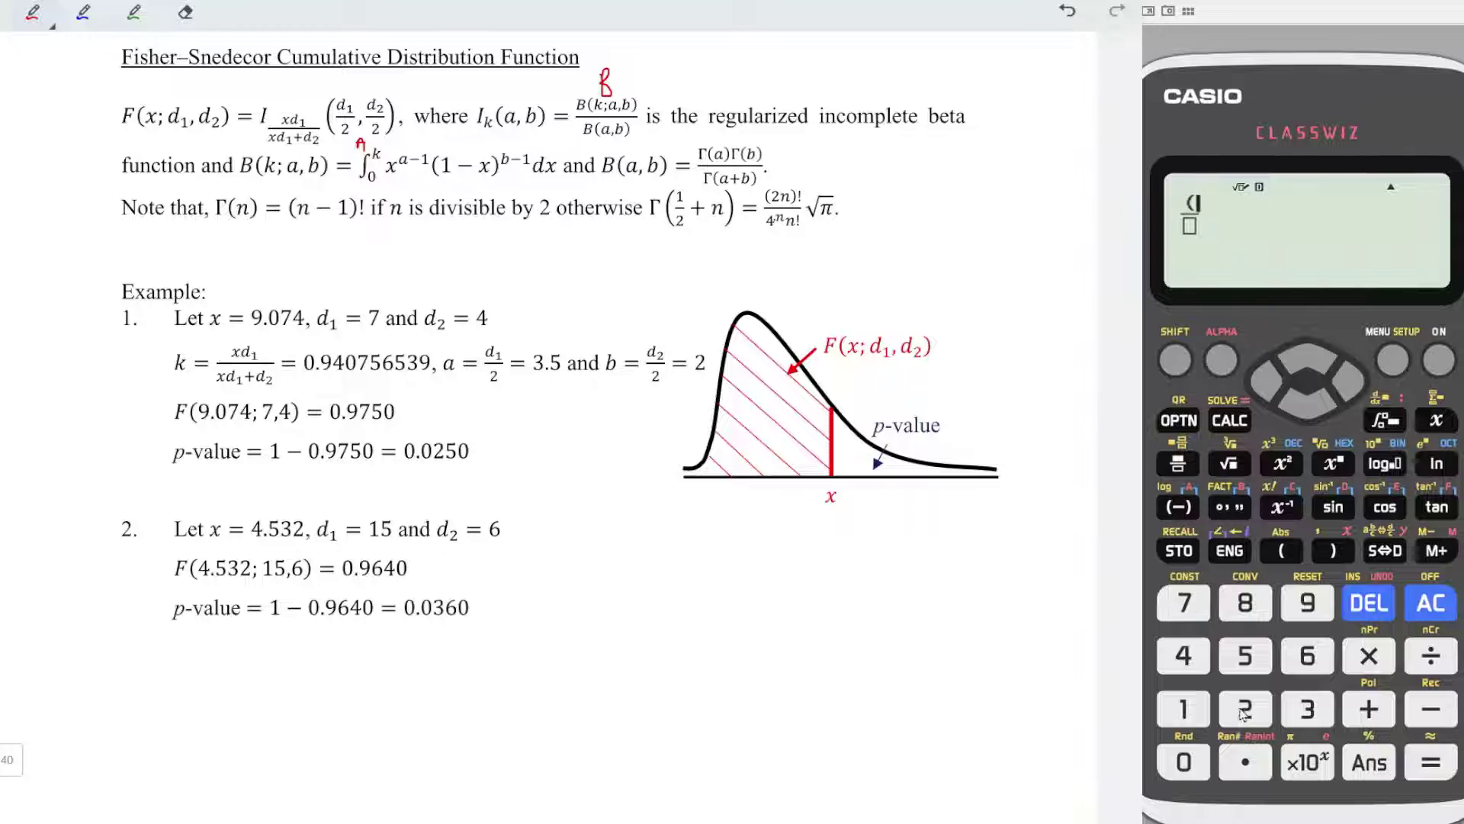
left_click(1184, 606)
left_click(1330, 550)
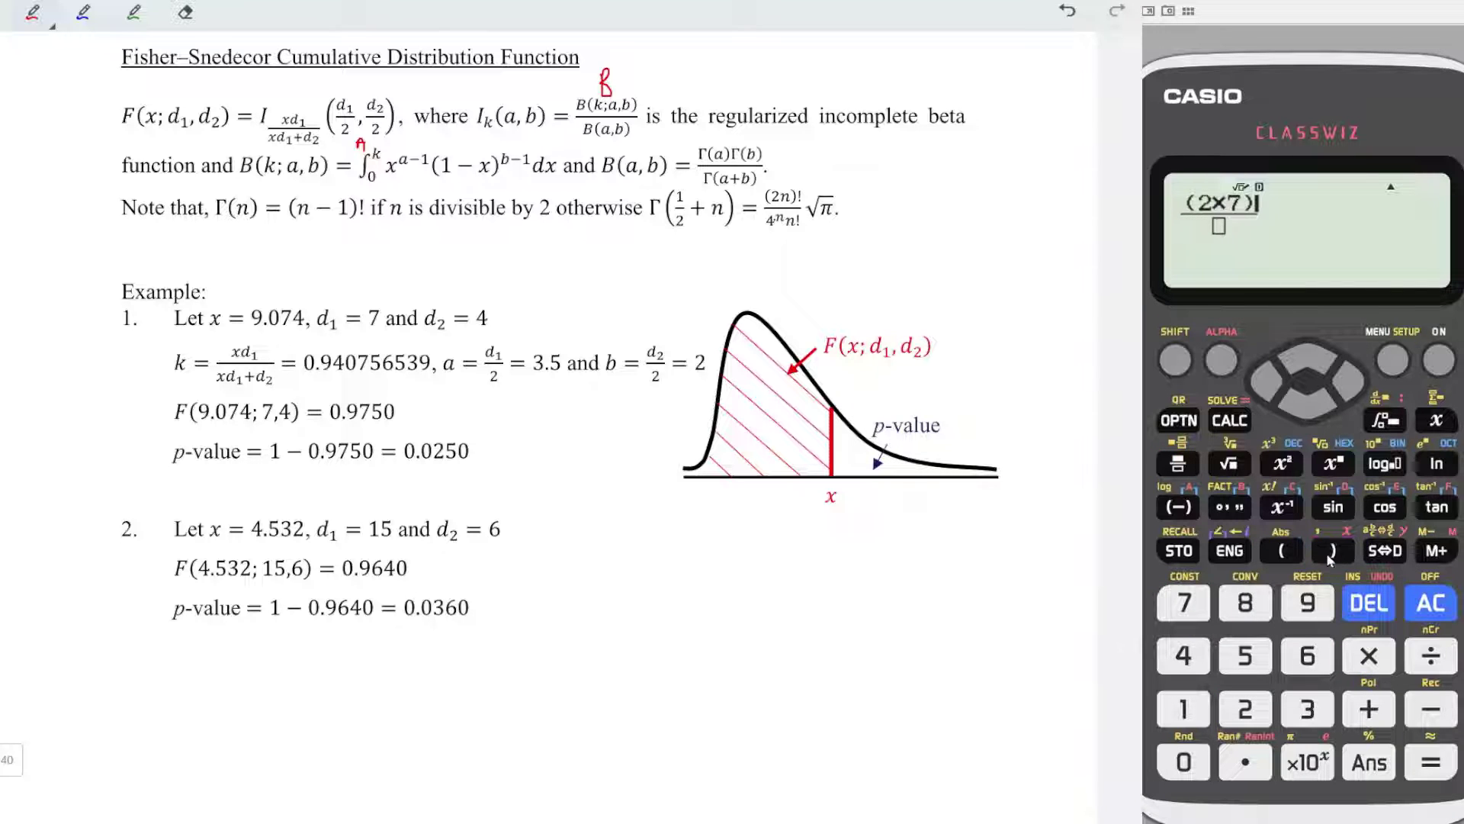
left_click(1175, 359)
left_click(1284, 510)
left_click(1183, 655)
left_click(1323, 468)
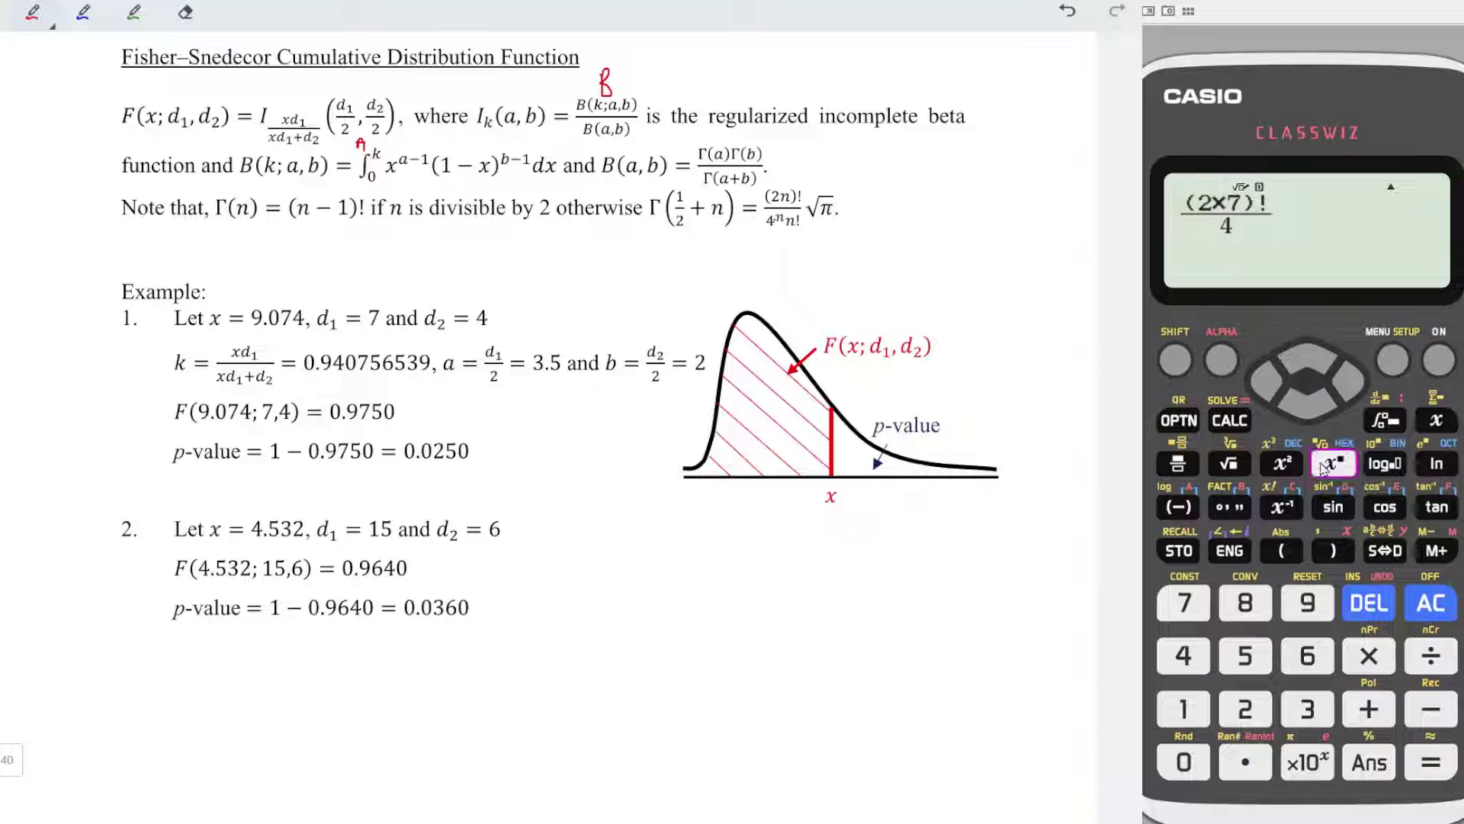
left_click(1185, 602)
left_click(1348, 382)
left_click(1349, 647)
left_click(1198, 609)
left_click(1174, 359)
left_click(1284, 507)
left_click(1350, 379)
- Multiply by √π, store 1871.254306 in C, and write C above Γ(a)
left_click(1367, 656)
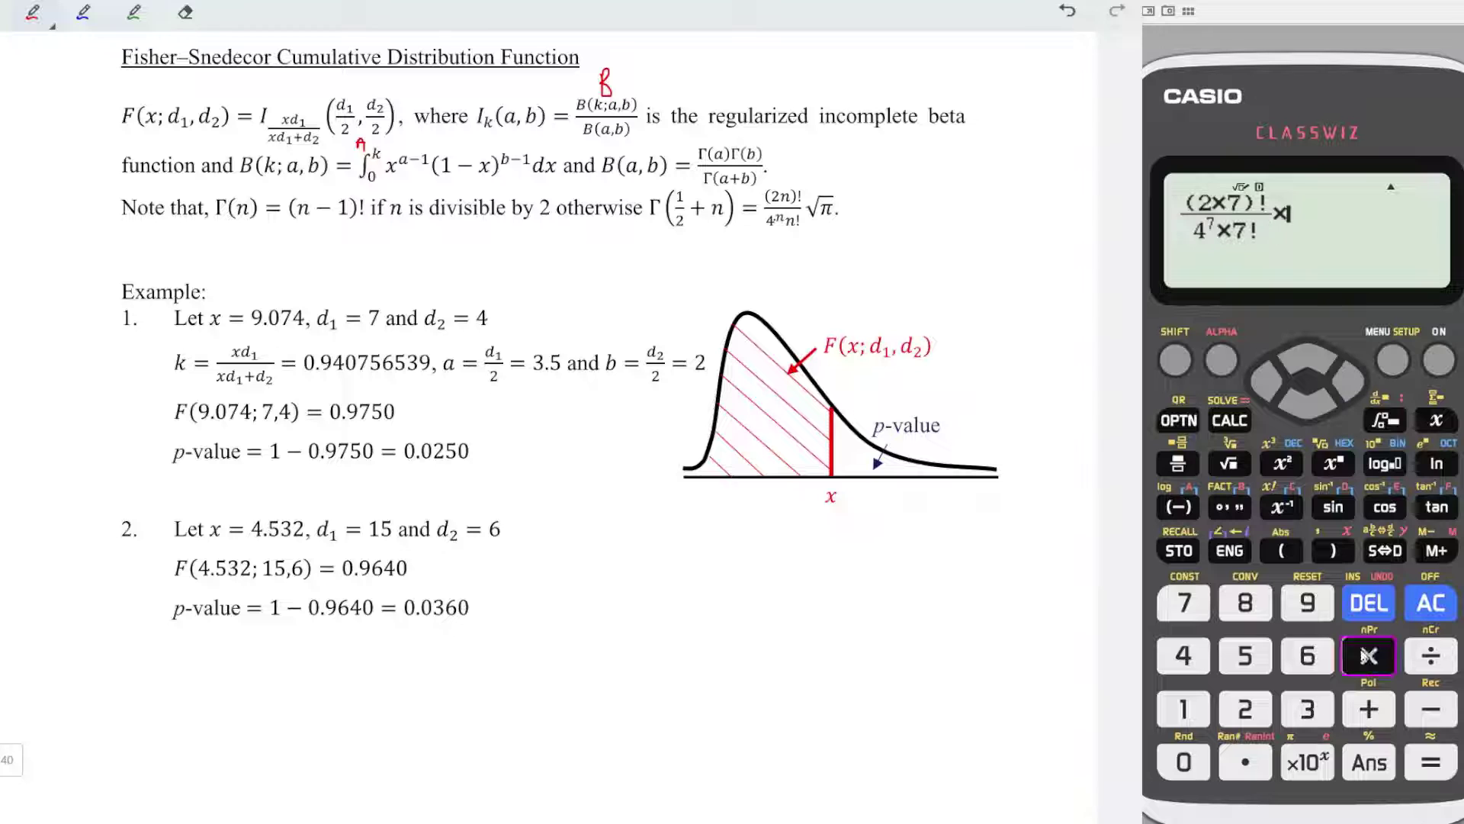
left_click(1228, 463)
left_click(1174, 359)
left_click(1307, 763)
left_click(1431, 763)
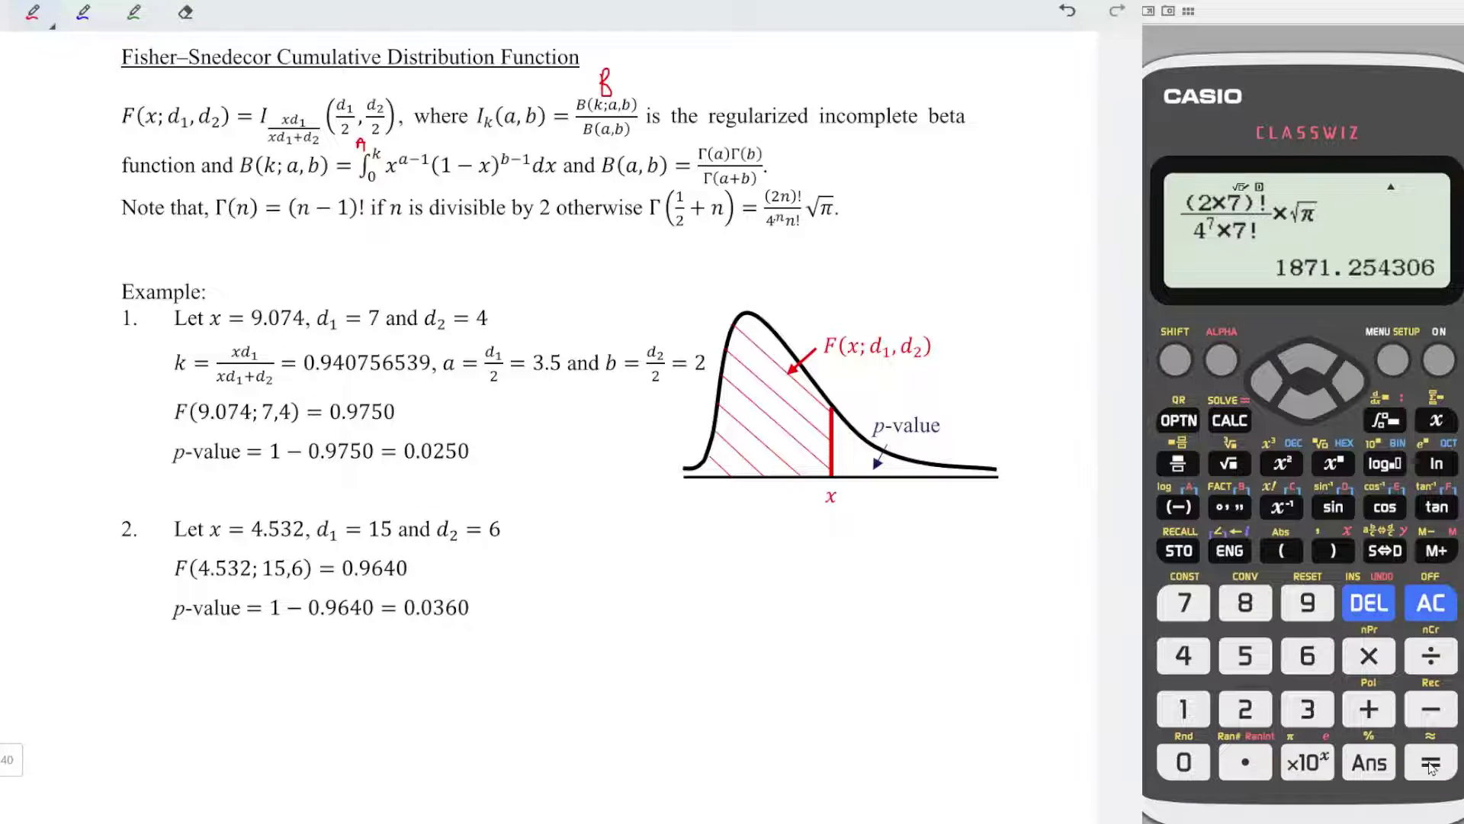
left_click(1179, 549)
left_click(1281, 507)
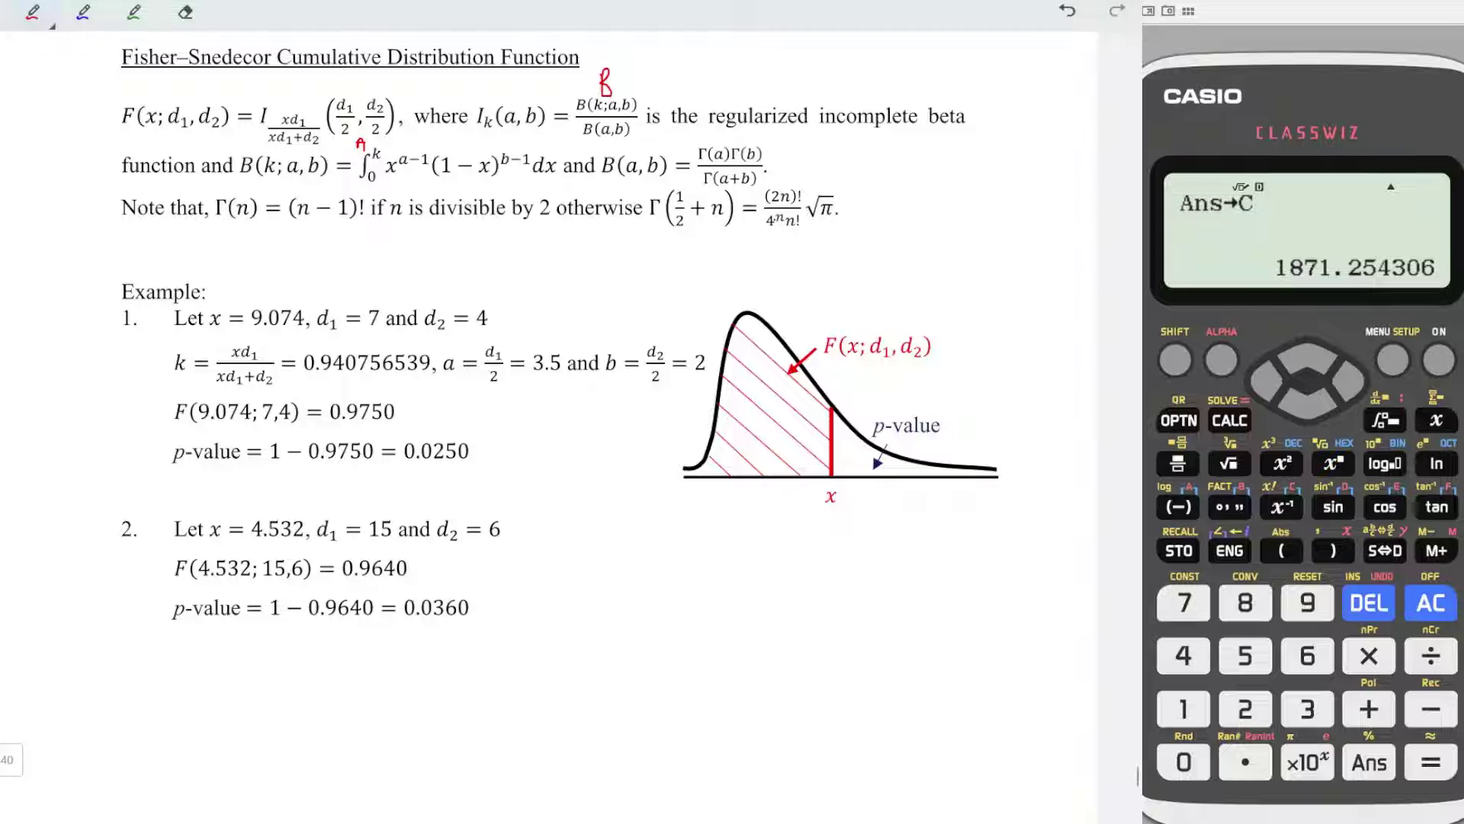
left_click_drag(717, 131, 716, 141)
left_click(1245, 709)
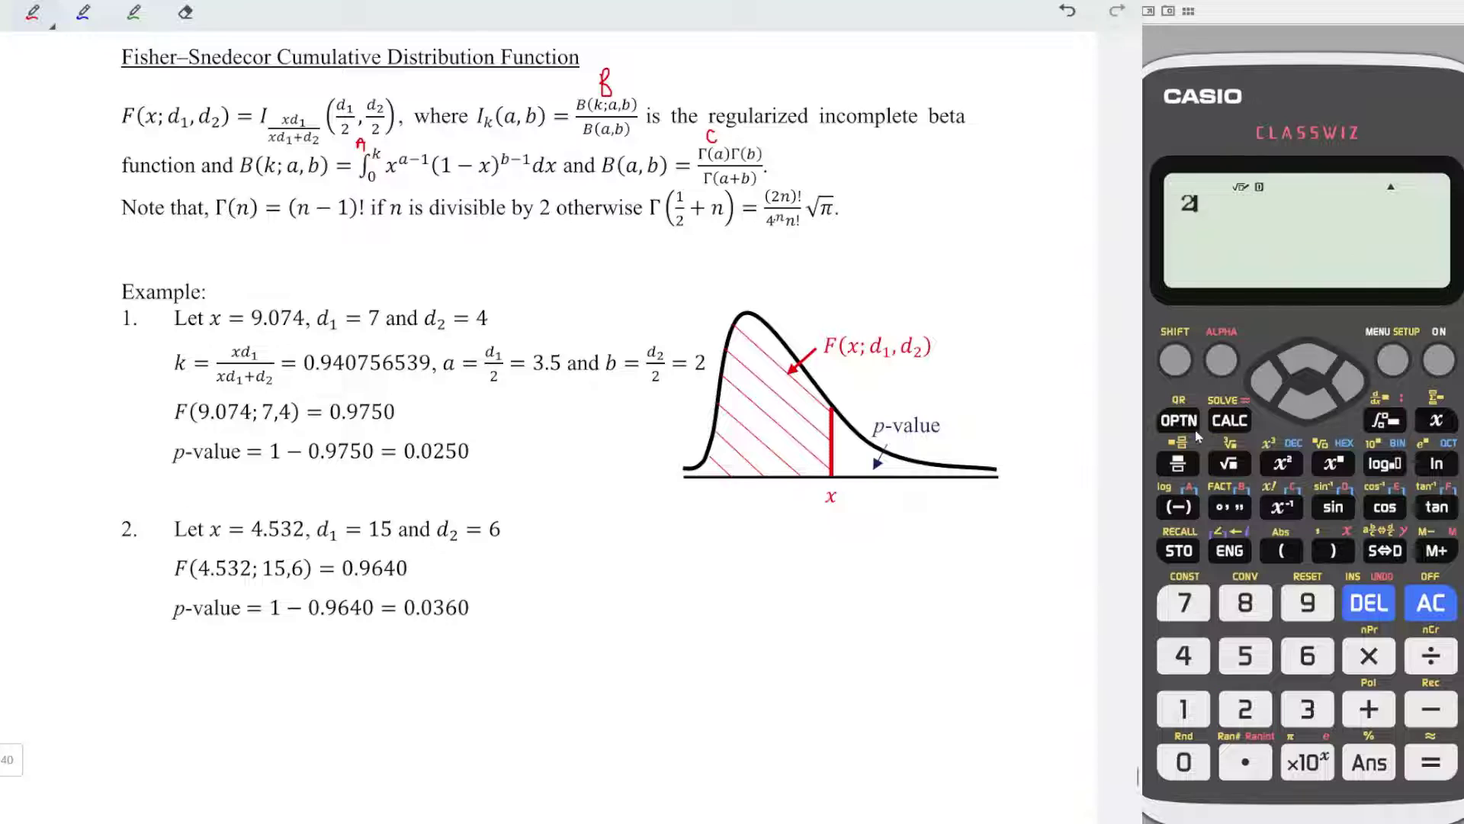
- Evaluate 2! = 2, store it in D, and label Γ(b) in red
left_click(1175, 359)
left_click(1282, 506)
left_click(1437, 763)
left_click(1330, 507)
left_click_drag(749, 145, 750, 140)
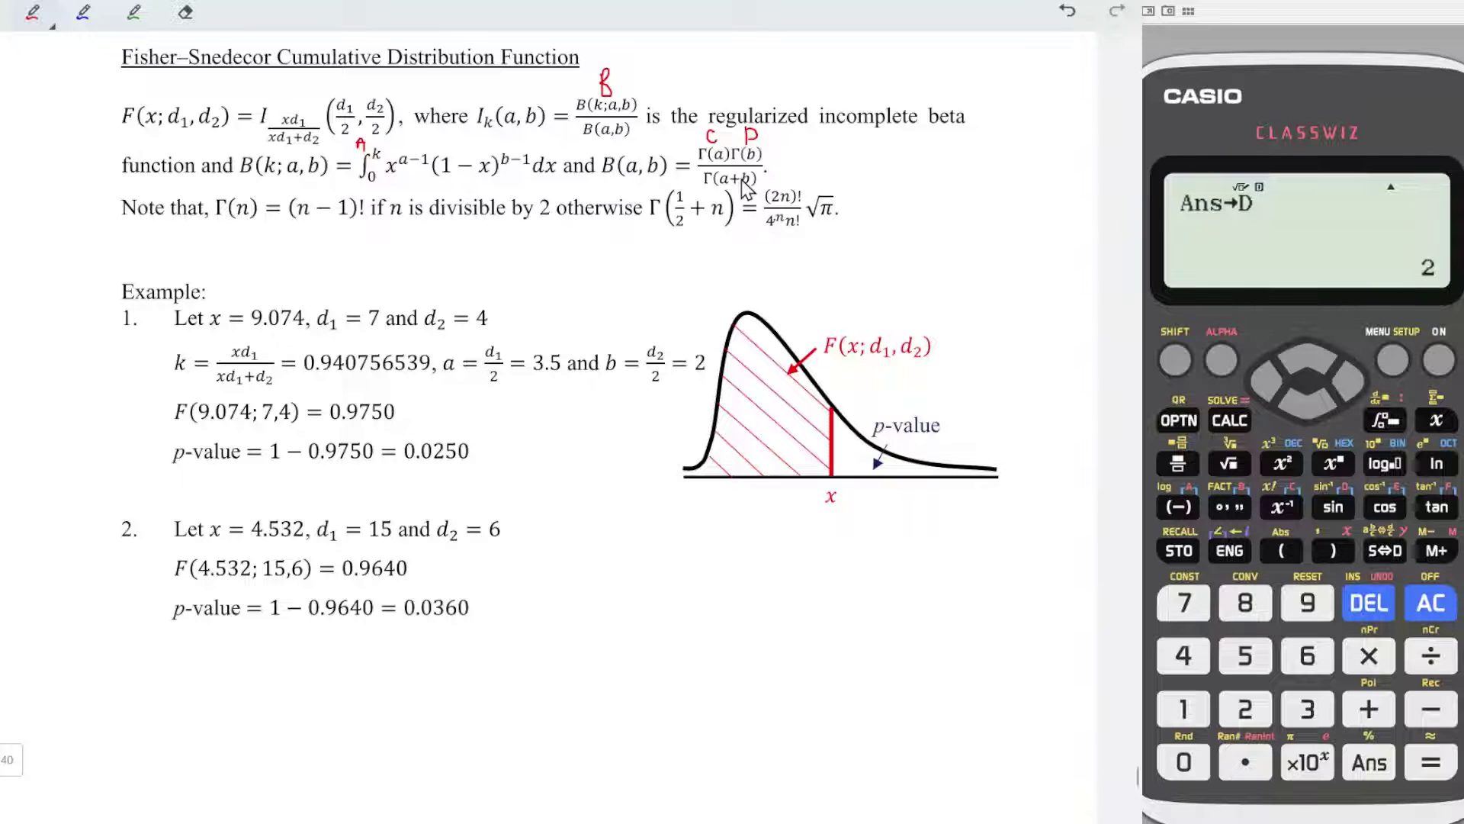
- Compute a+b as 7.5+3 and convert 21/2 to 10.5
left_click(1431, 603)
left_click(1197, 616)
left_click(1248, 766)
left_click(1245, 658)
left_click(1350, 721)
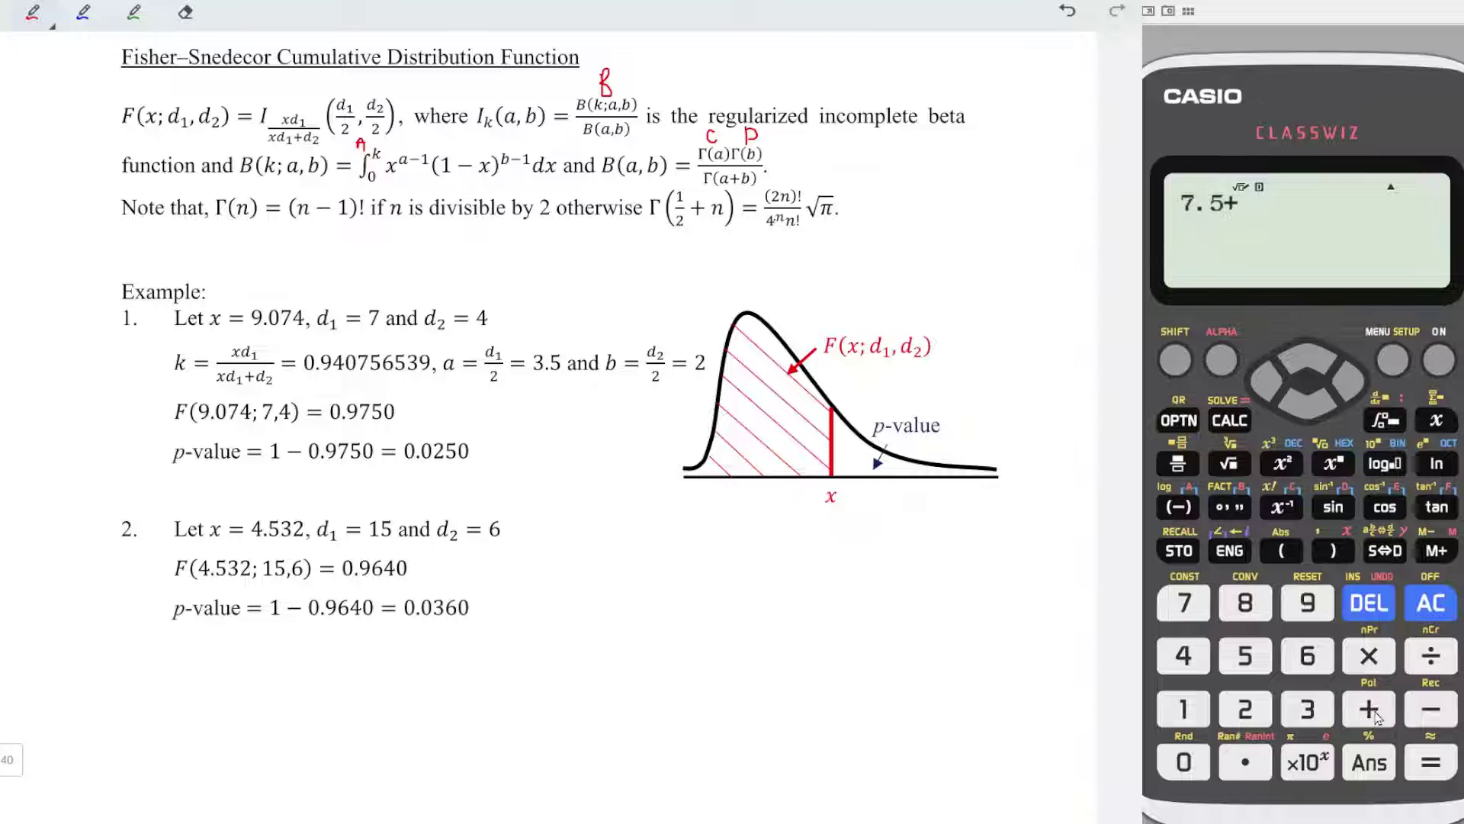
left_click(1309, 709)
left_click(1431, 762)
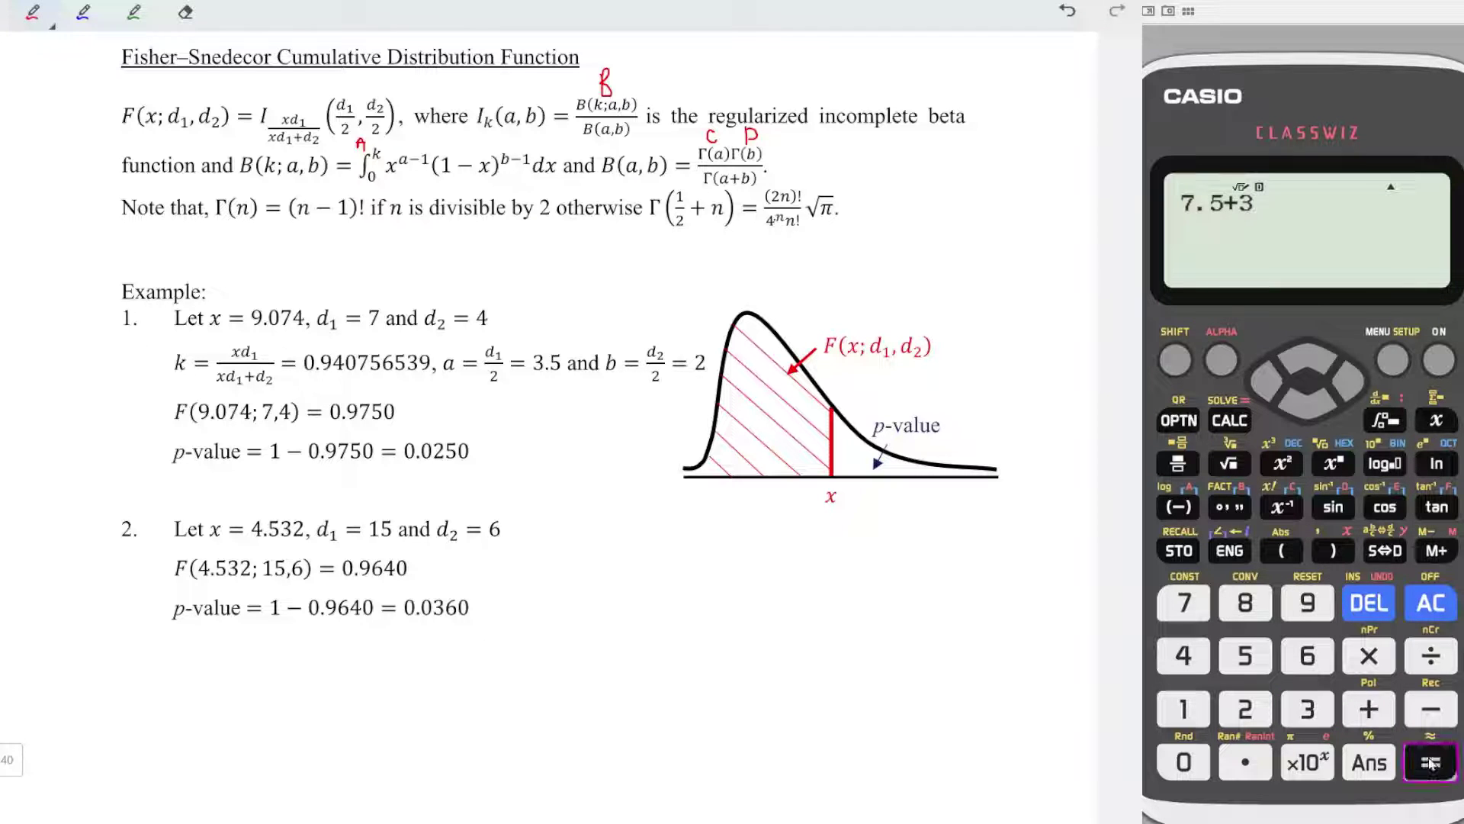
left_click(1386, 552)
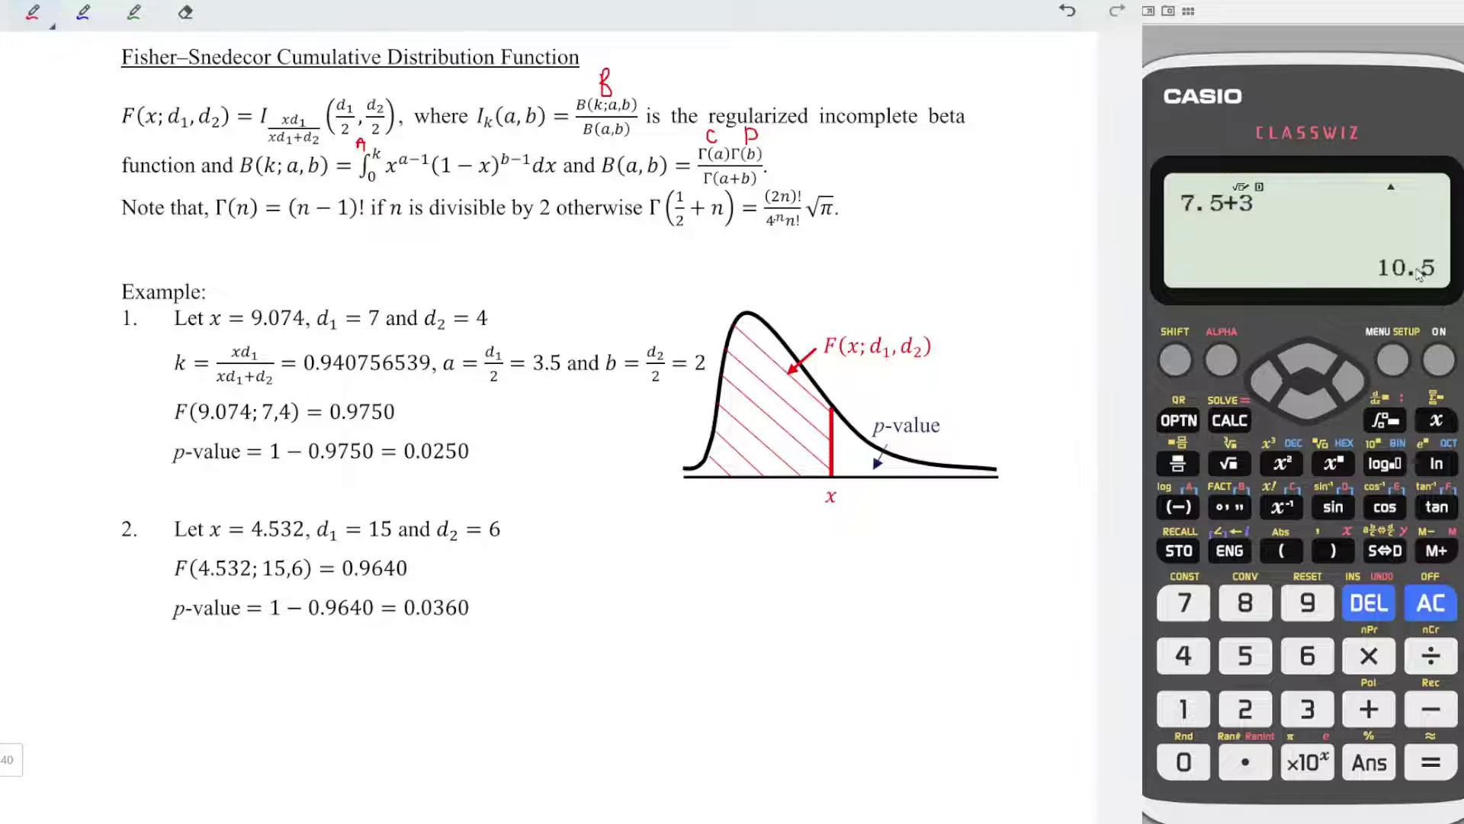
- Start a fraction with numerator (2×10)! for Γ(10.5)
left_click(1177, 463)
left_click(1281, 551)
left_click(1245, 709)
left_click(1369, 656)
left_click(1183, 710)
left_click(1183, 763)
left_click(1333, 550)
left_click(1177, 361)
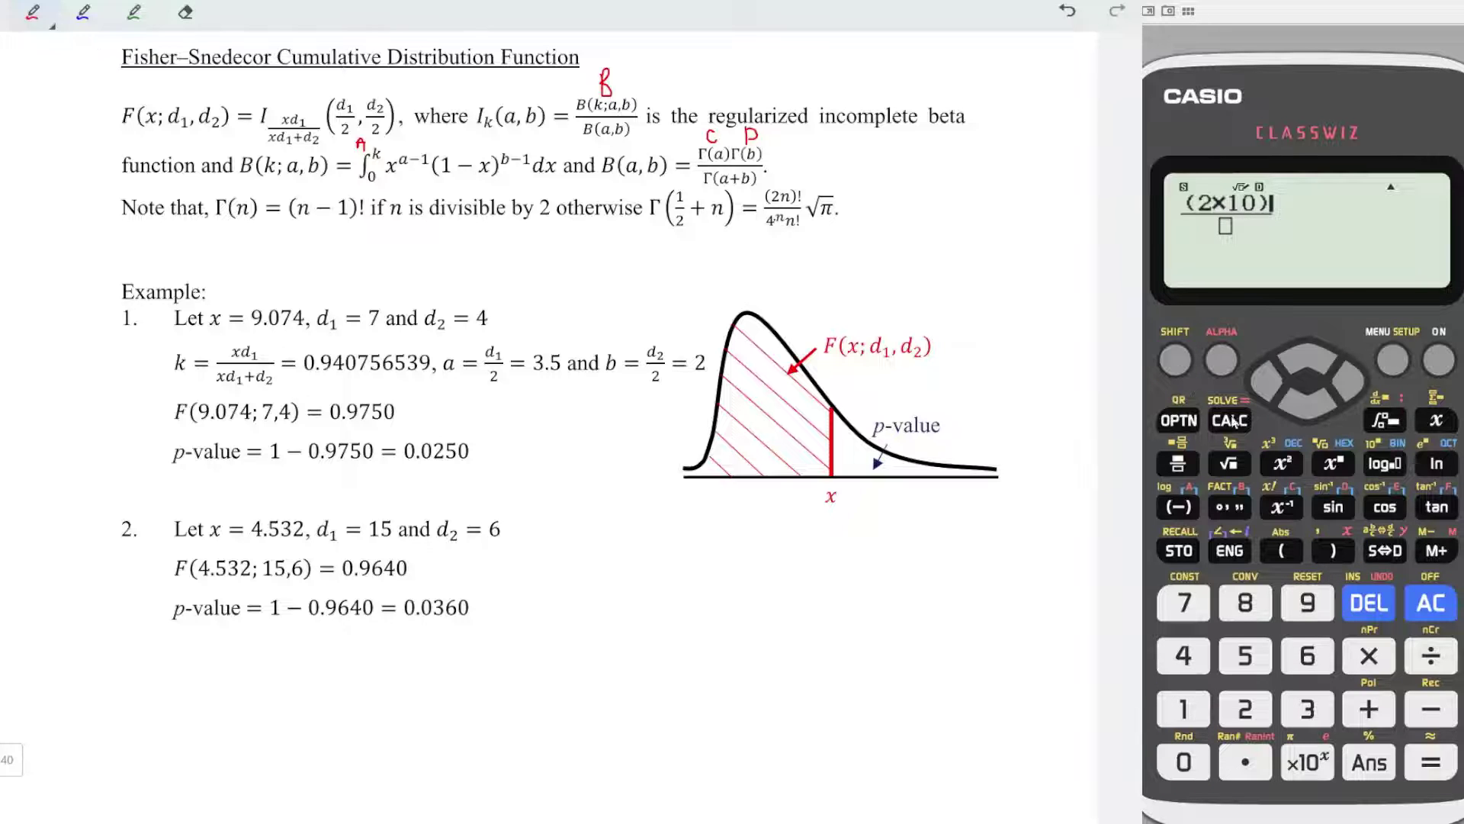
left_click(1283, 507)
- Enter the denominator 4^10×10!
left_click(1307, 406)
left_click(1183, 656)
left_click(1333, 462)
left_click(1184, 709)
left_click(1183, 762)
left_click(1346, 385)
left_click(1369, 655)
left_click(1182, 711)
left_click(1183, 763)
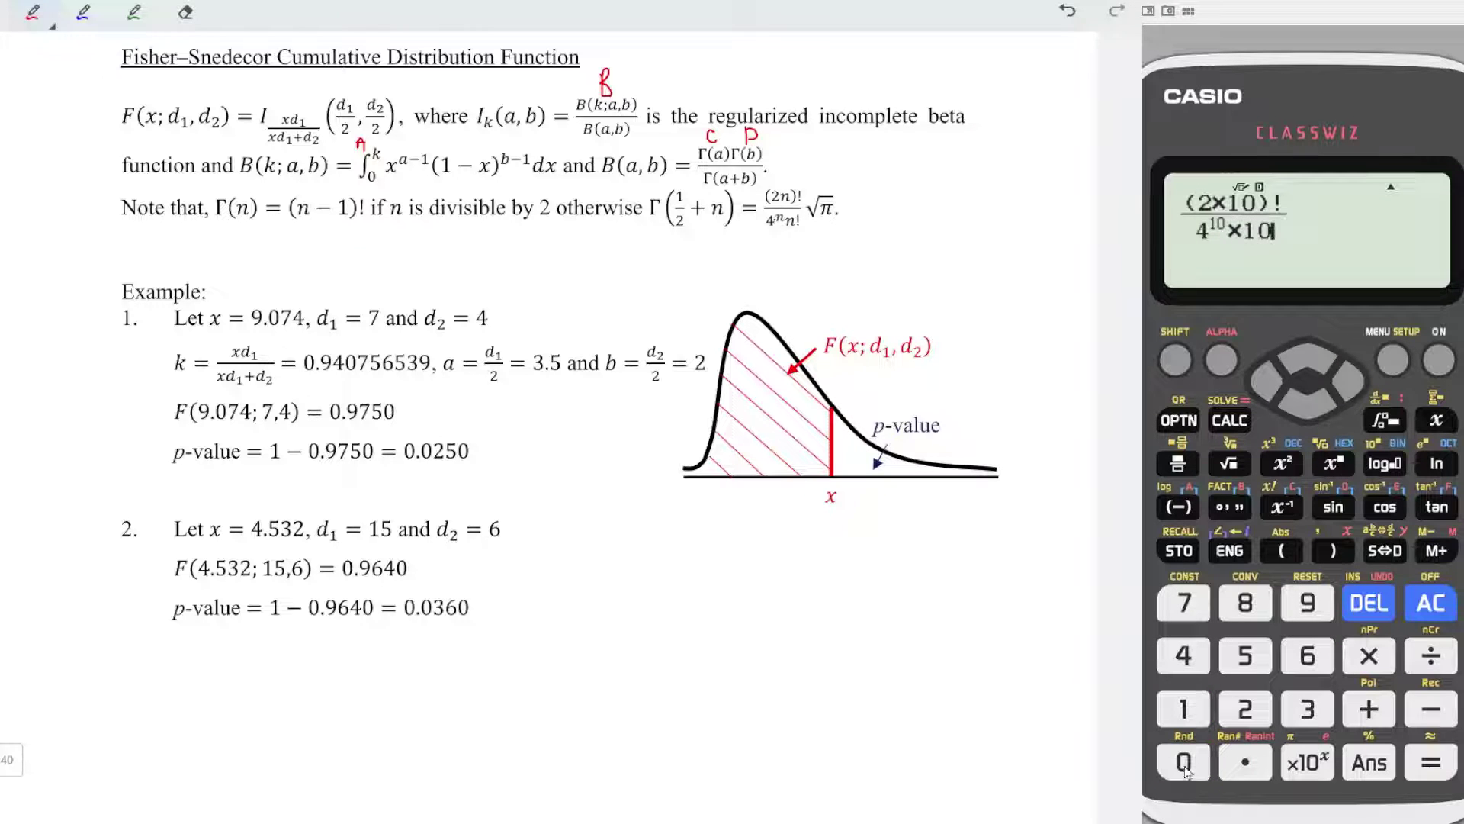
left_click(1175, 360)
left_click(1282, 506)
left_click(1357, 389)
- Multiply by √π, store 1133278.389 in E, and label Γ(a+b) with E
left_click(1369, 656)
left_click(1227, 463)
left_click(1175, 360)
left_click(1308, 763)
left_click(1431, 763)
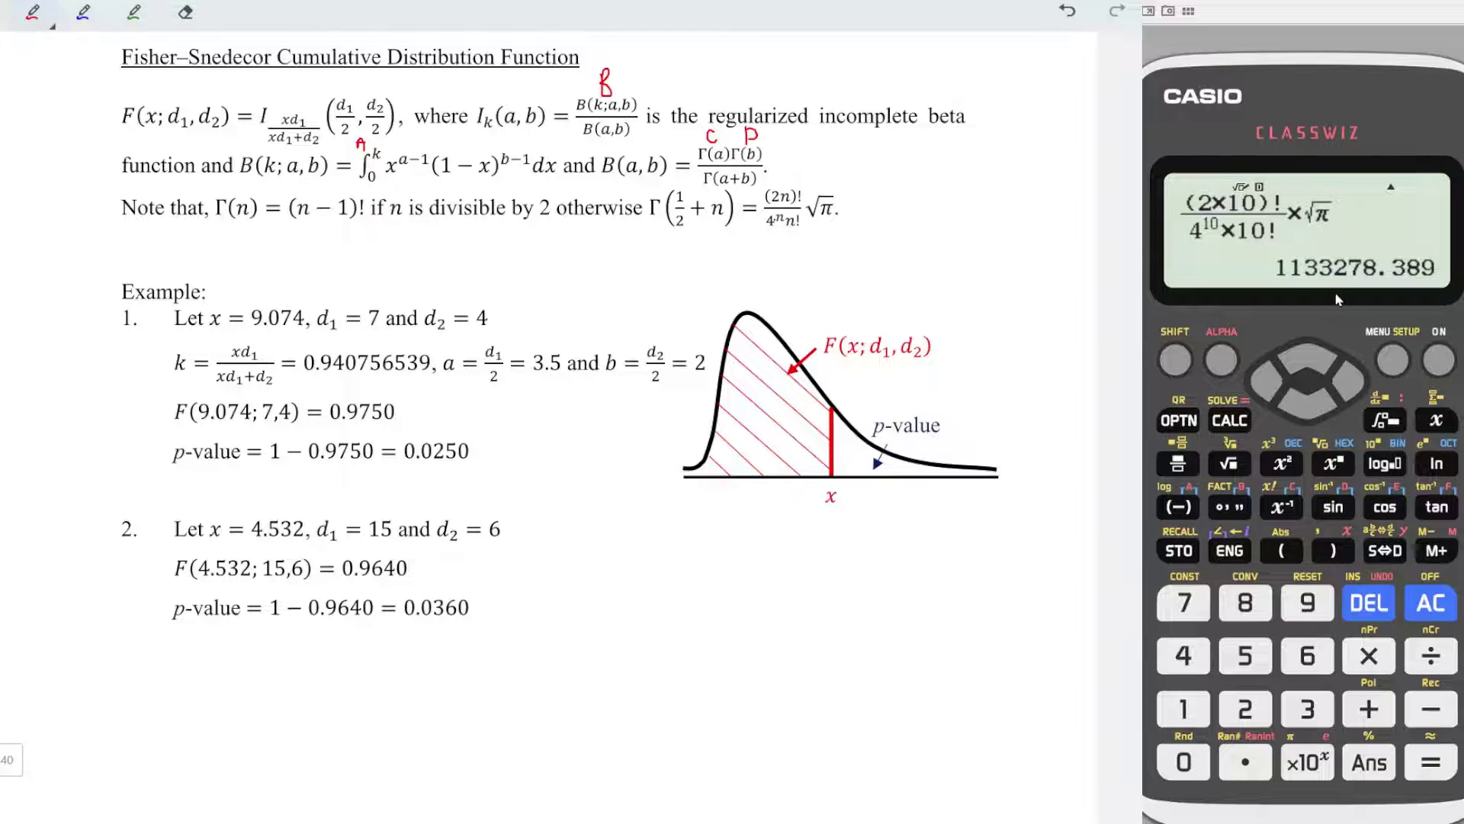
left_click(1179, 551)
left_click(1385, 507)
left_click_drag(775, 169, 776, 185)
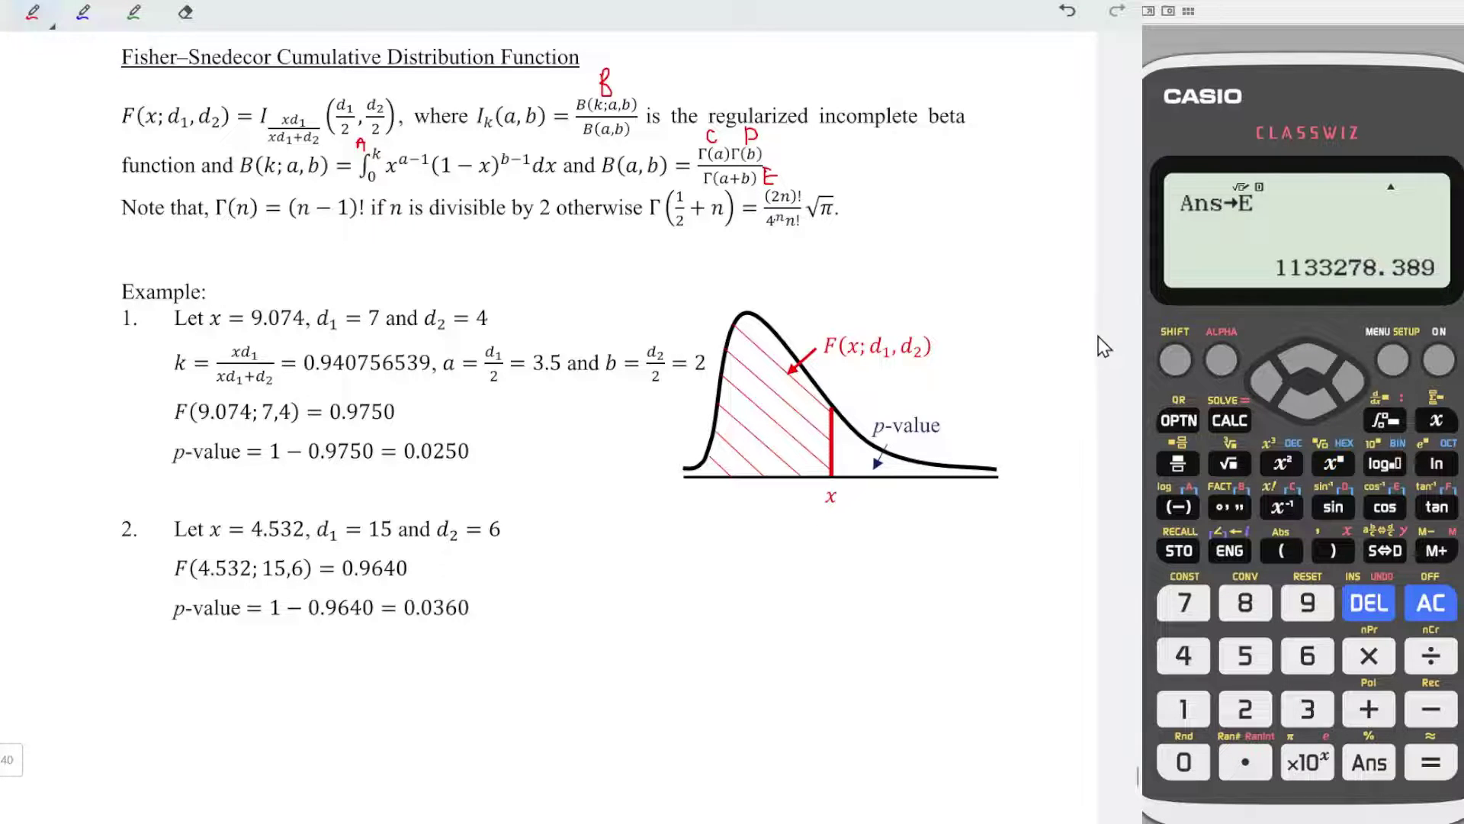
- Clear the display and enter C×D÷ for the Beta value
left_click(1283, 506)
left_click(1369, 655)
left_click(1221, 359)
left_click(1327, 504)
left_click(1430, 655)
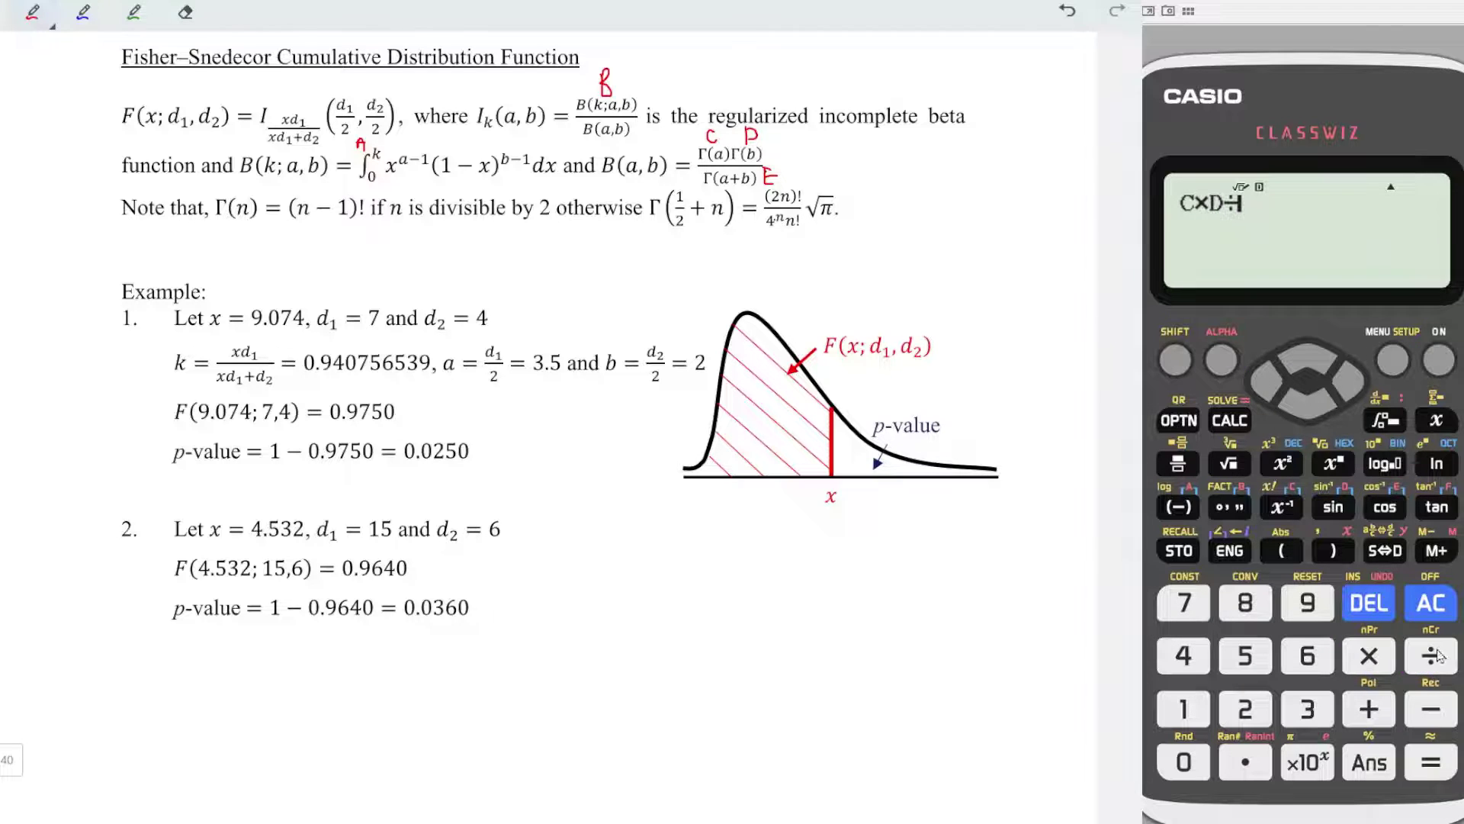
- Evaluate C×D÷E as 16/4845, then B÷Ans as 0.9640065401
left_click(1386, 523)
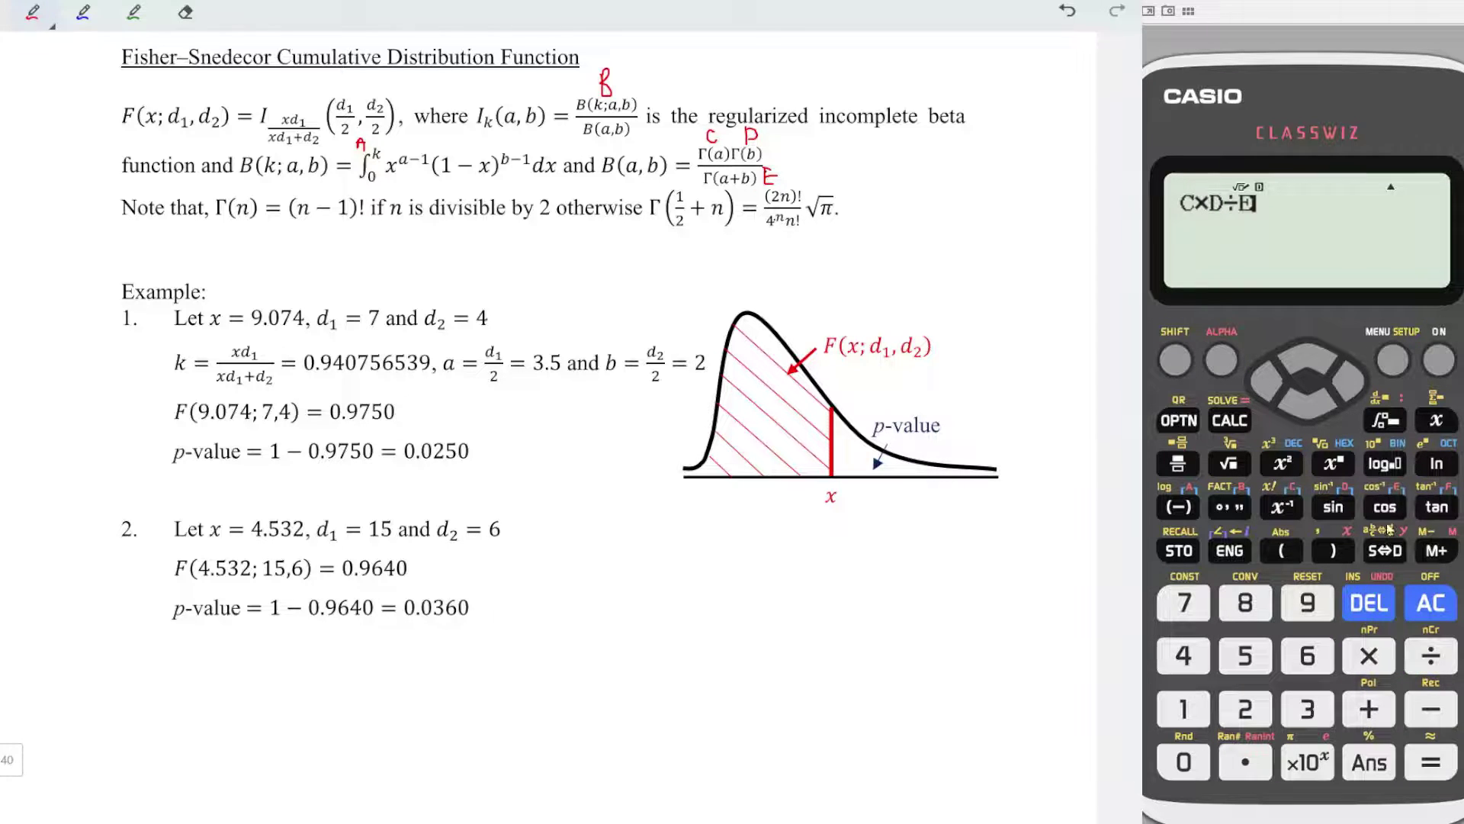
left_click(1431, 762)
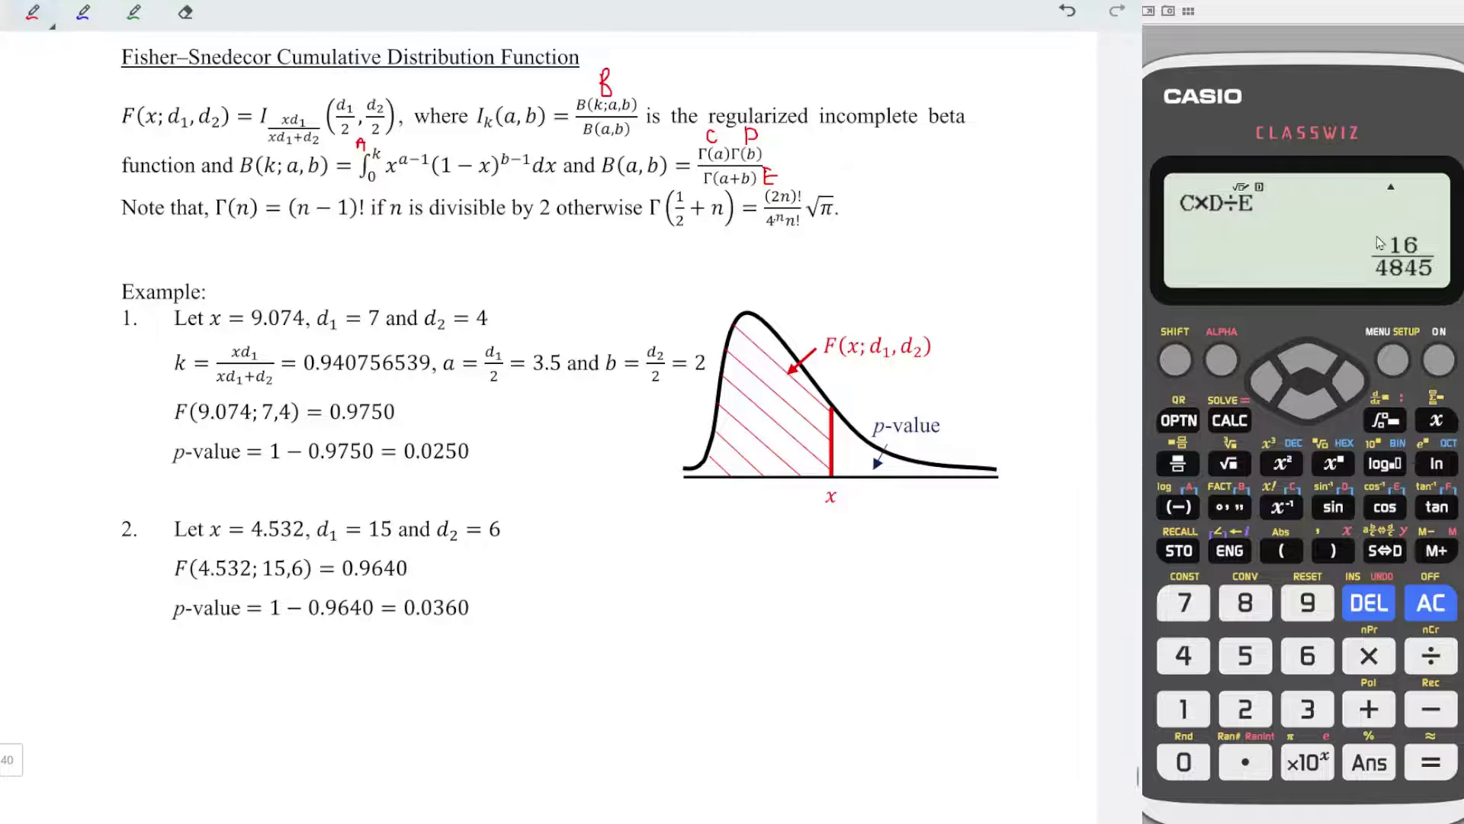
left_click(1221, 360)
left_click(1229, 507)
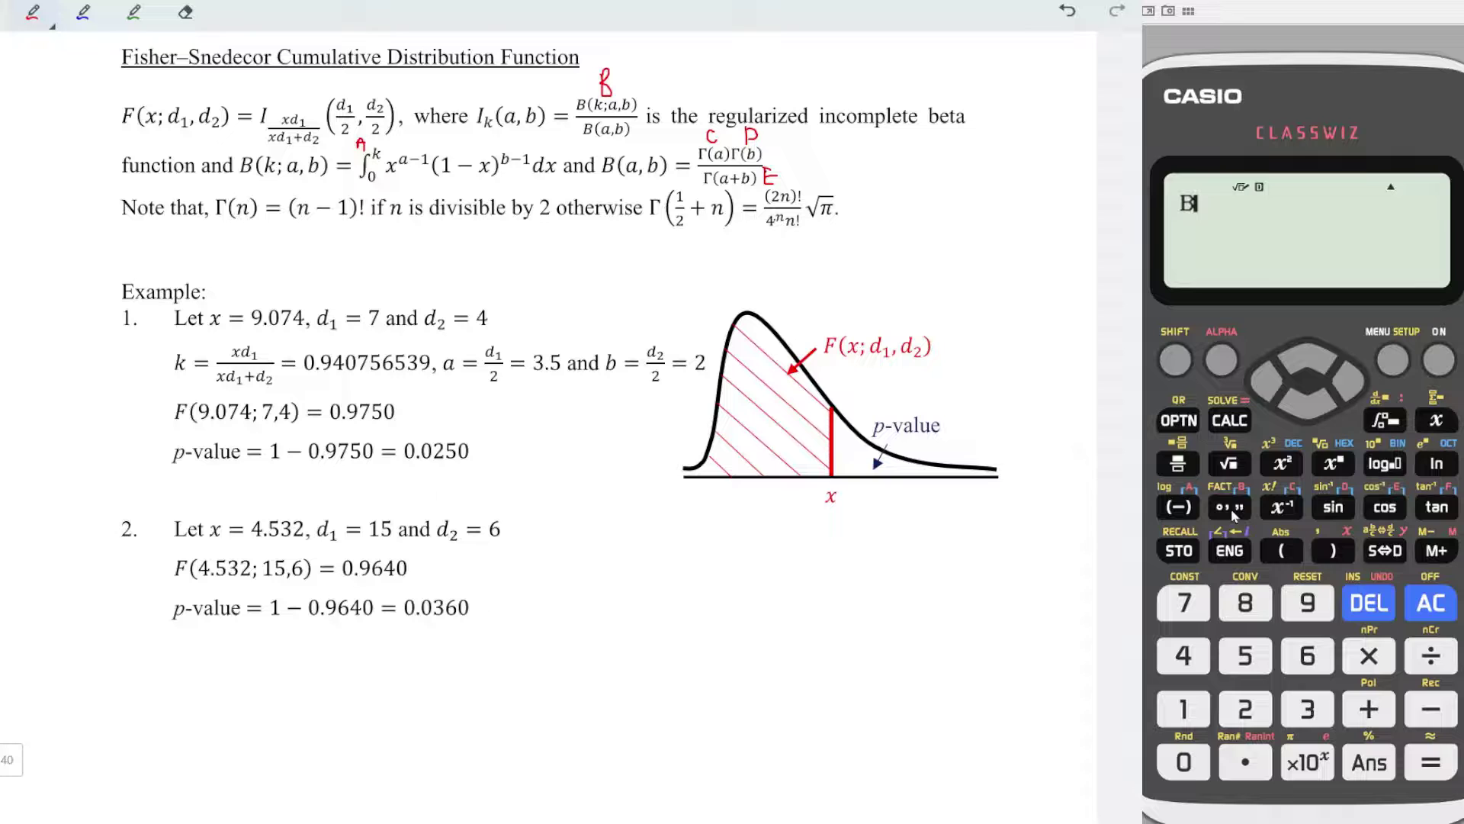
left_click(1441, 666)
left_click(1380, 775)
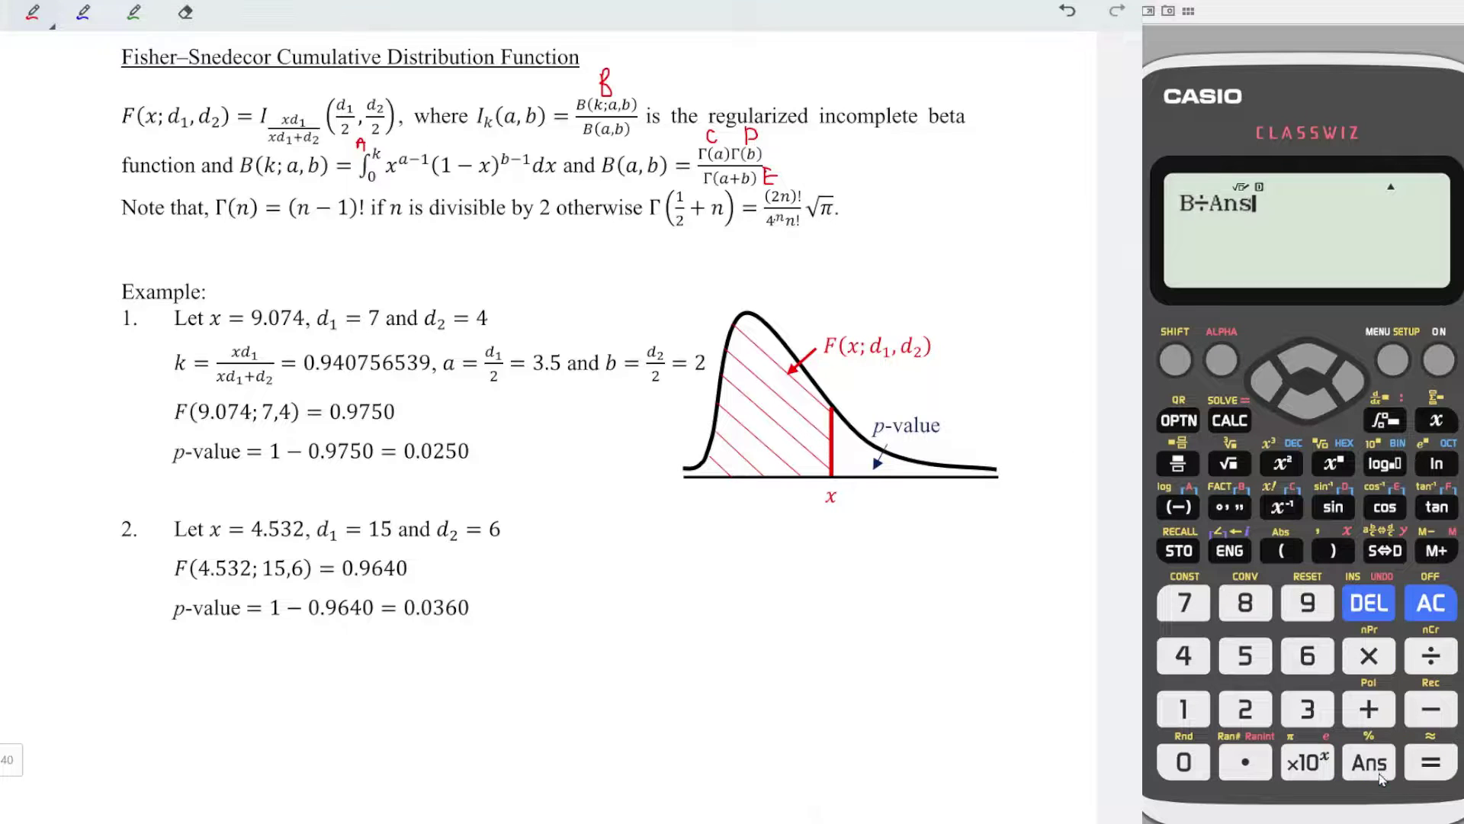
left_click(1431, 762)
- Underline F = 0.9640, 1 − 0.9640 and 0.0360 in red, and mark the p-value
left_click_drag(330, 574, 417, 579)
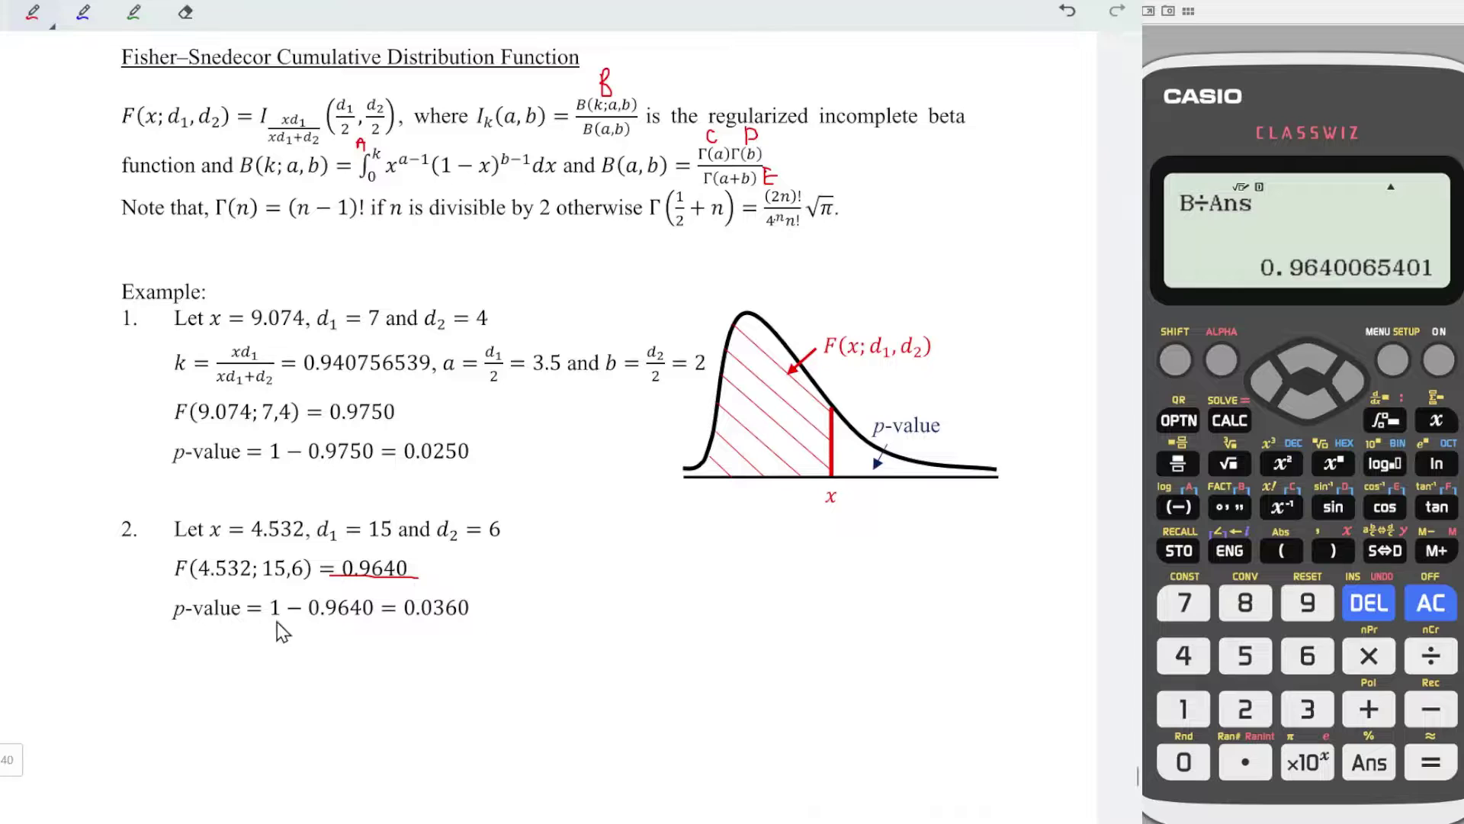
left_click_drag(259, 620, 518, 614)
left_click_drag(502, 626, 507, 631)
left_click_drag(518, 608, 517, 630)
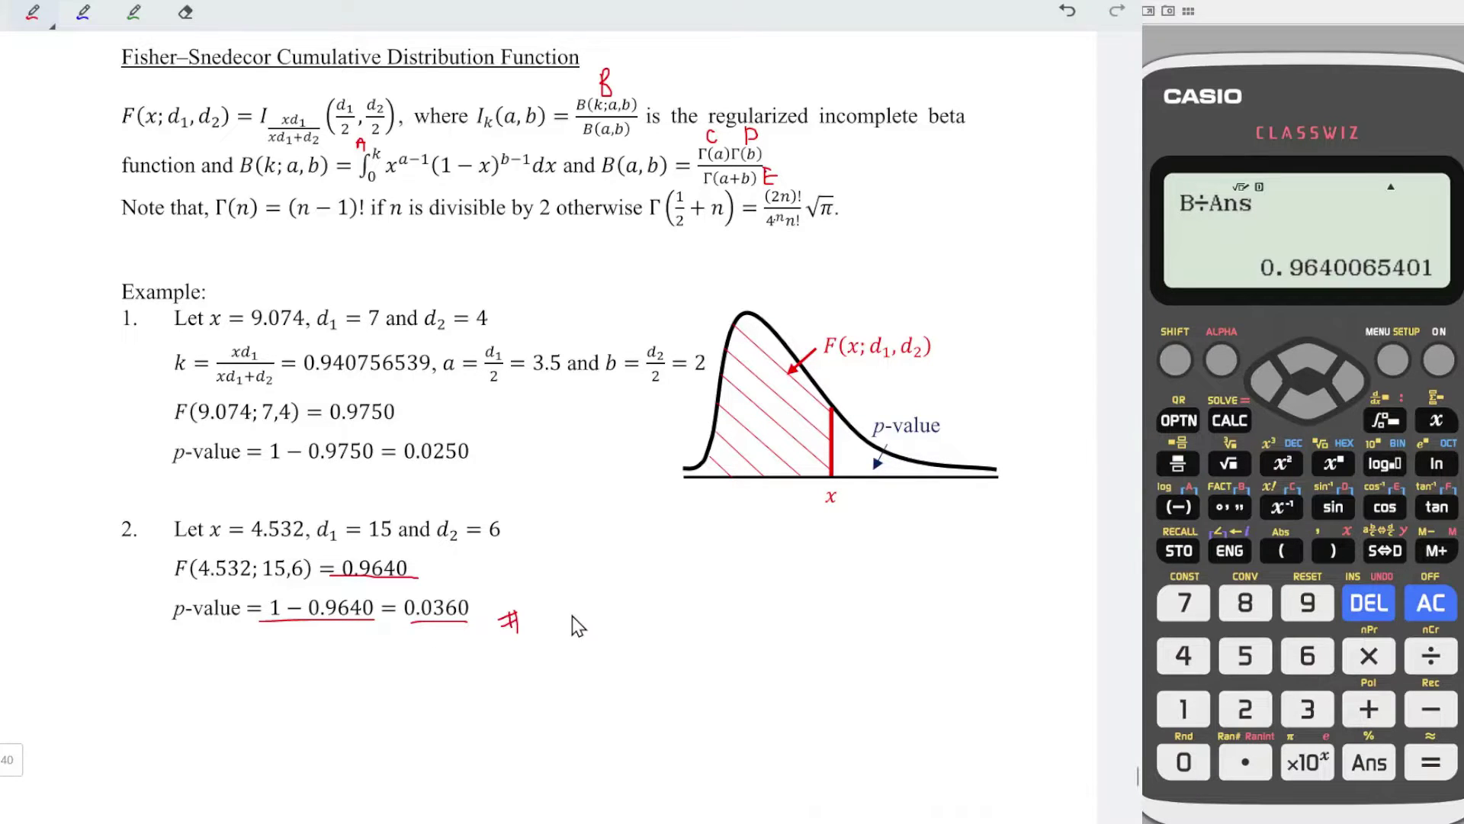